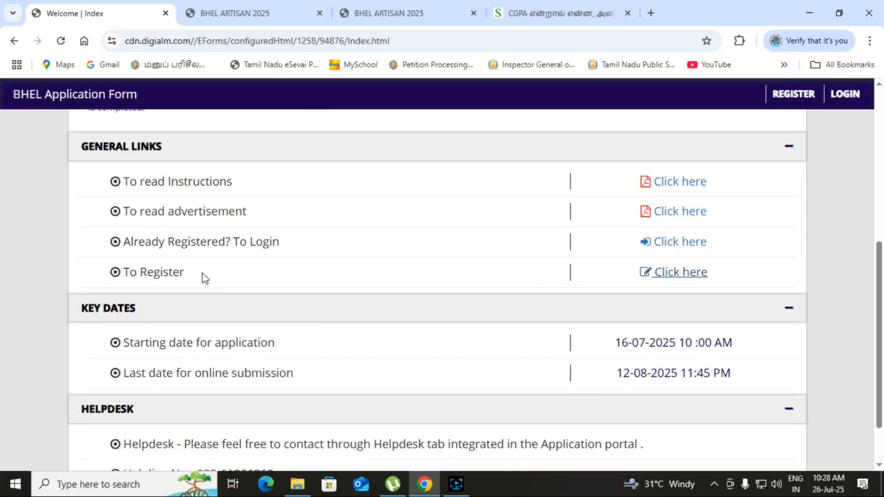
Step: Review the general links on the BHEL welcome page and switch to the already open Artisan registration form
{"action": "scroll", "coordinate": [232, 272], "scroll_direction": "up", "scroll_amount": 2}
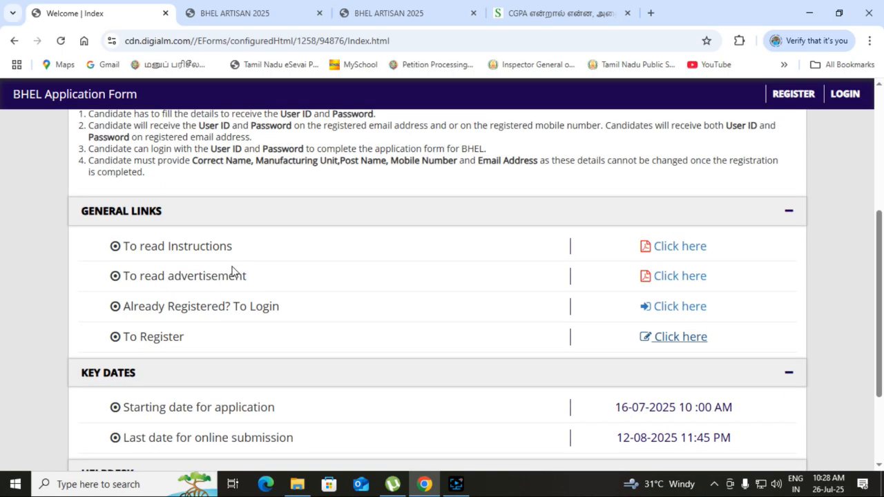
{"action": "scroll", "coordinate": [232, 271], "scroll_direction": "up", "scroll_amount": 2}
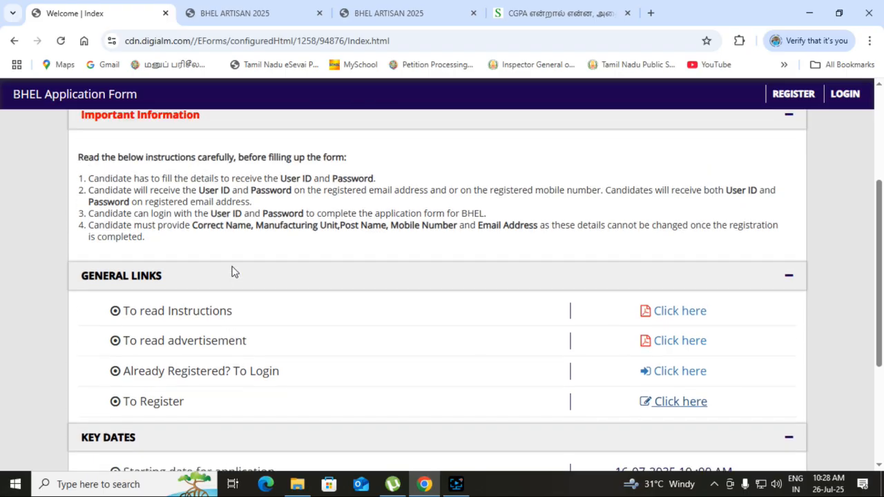
{"action": "scroll", "coordinate": [233, 273], "scroll_direction": "down", "scroll_amount": 4}
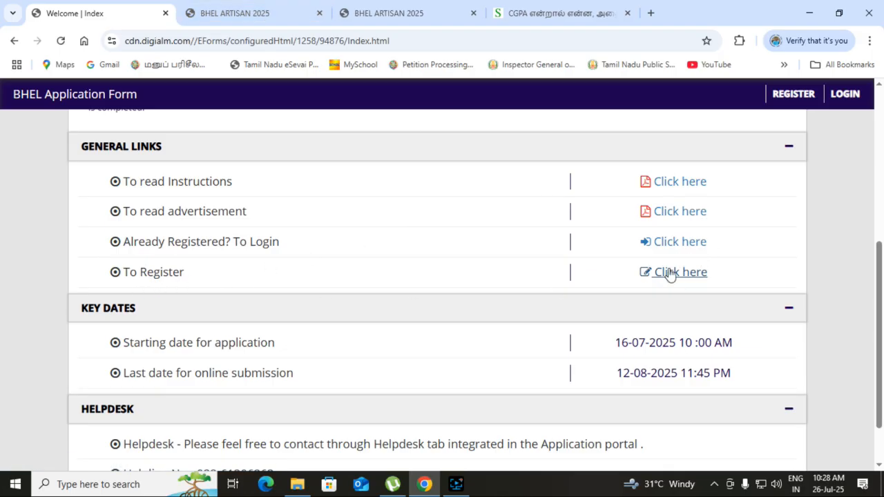
{"action": "left_click", "coordinate": [235, 13]}
{"action": "scroll", "coordinate": [347, 212], "scroll_direction": "down", "scroll_amount": 2}
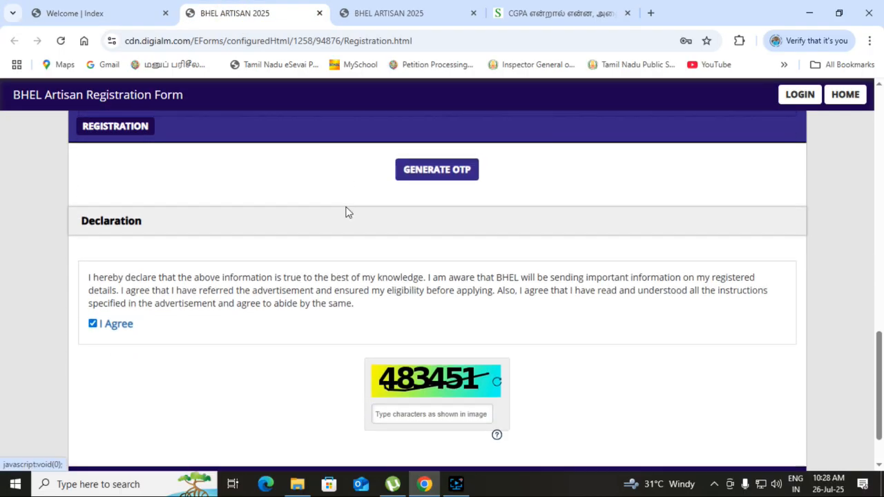
{"action": "scroll", "coordinate": [347, 207], "scroll_direction": "up", "scroll_amount": 3}
{"action": "scroll", "coordinate": [345, 211], "scroll_direction": "up", "scroll_amount": 5}
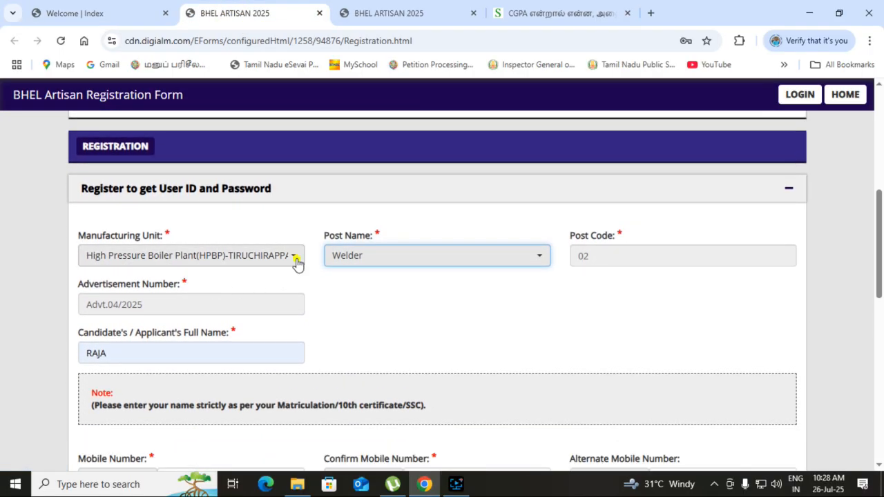
Step: Set the manufacturing unit to Boiler Auxiliaries Plant(BAP)-RANIPET,TAMILNADU in the registration form
{"action": "left_click", "coordinate": [295, 261]}
{"action": "scroll", "coordinate": [351, 339], "scroll_direction": "up", "scroll_amount": 5}
{"action": "scroll", "coordinate": [356, 356], "scroll_direction": "down", "scroll_amount": 2}
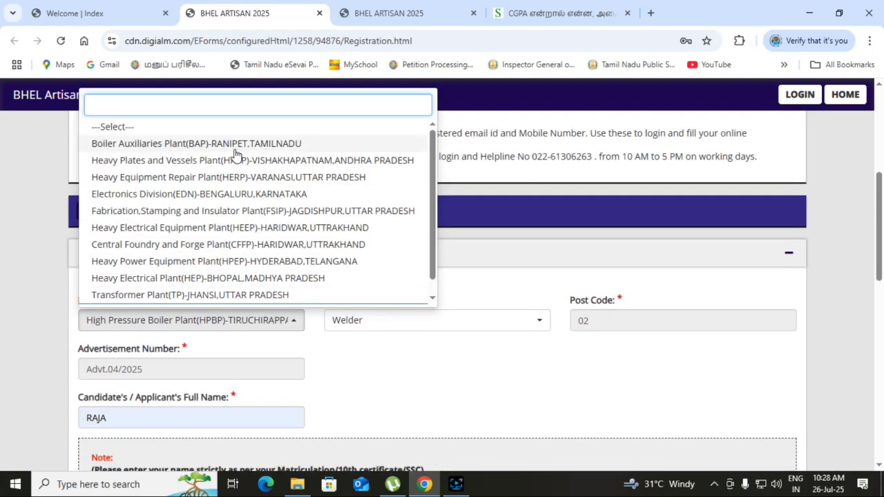
{"action": "scroll", "coordinate": [254, 151], "scroll_direction": "down", "scroll_amount": 1}
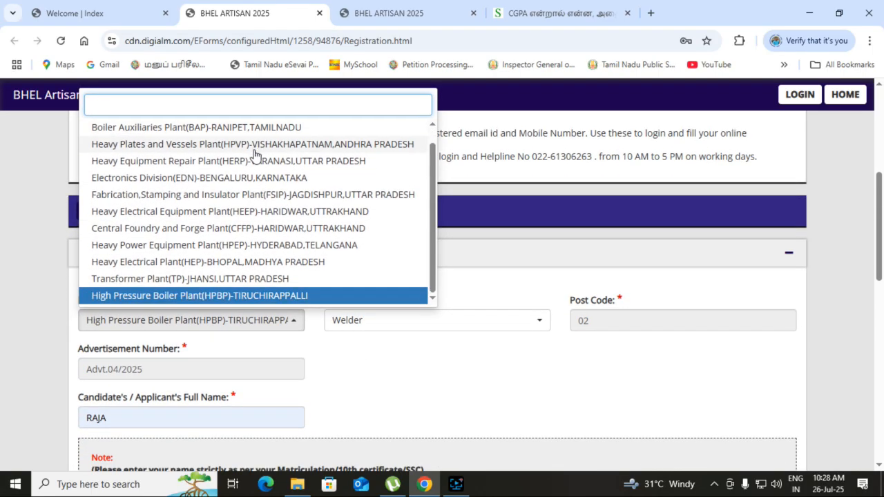
{"action": "scroll", "coordinate": [249, 231], "scroll_direction": "down", "scroll_amount": 1}
{"action": "scroll", "coordinate": [249, 232], "scroll_direction": "up", "scroll_amount": 1}
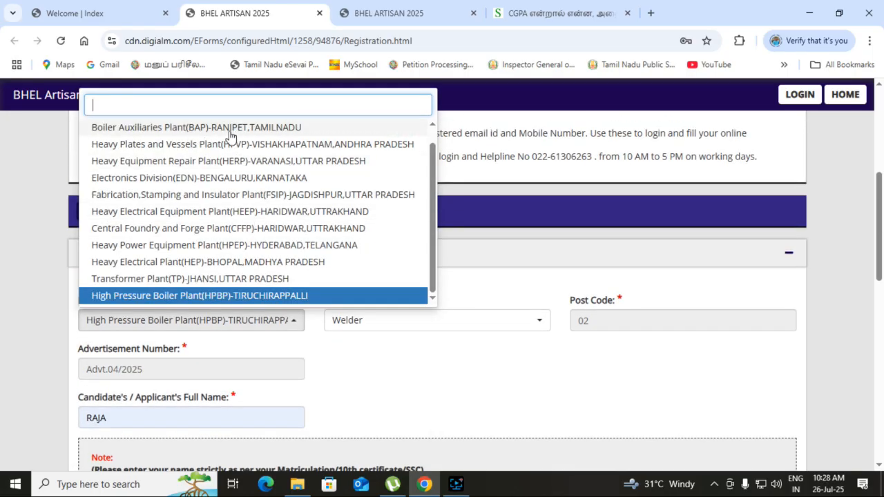
{"action": "left_click", "coordinate": [232, 131]}
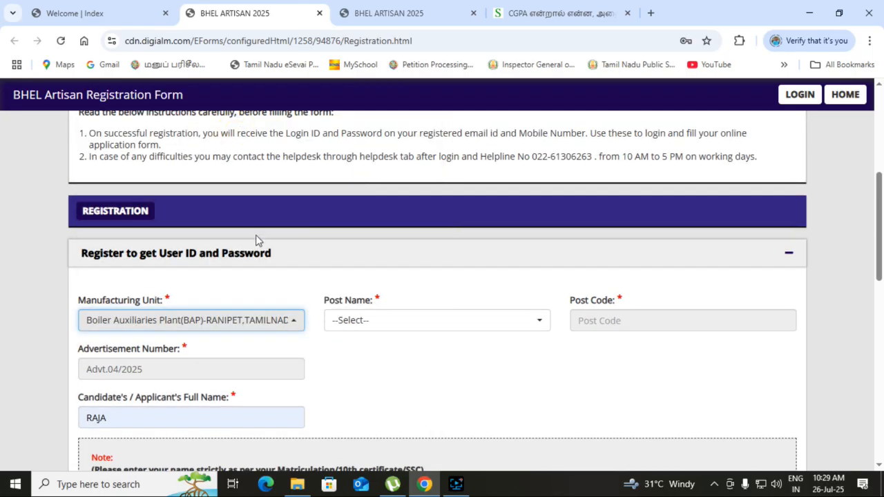
Step: Set the manufacturing unit to High Pressure Boiler Plant(HPBP)-TIRUCHIRAPPALLI and the post name to Fitter
{"action": "scroll", "coordinate": [255, 235], "scroll_direction": "down", "scroll_amount": 1}
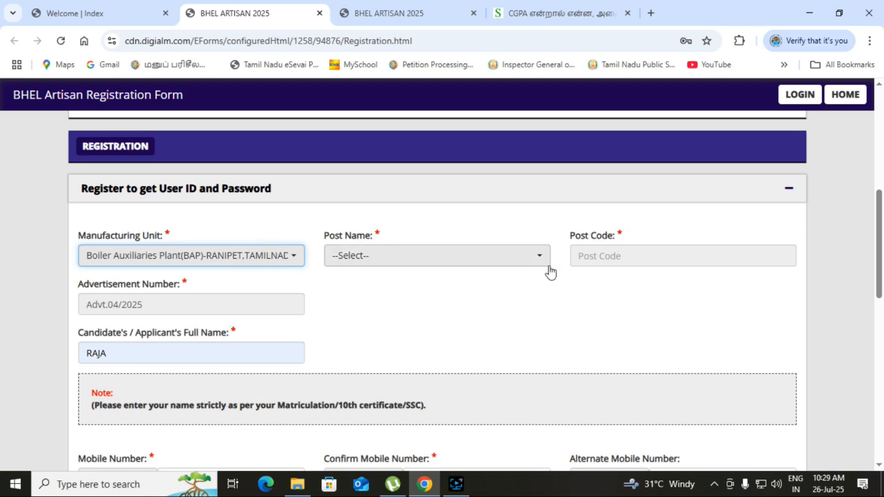
{"action": "left_click", "coordinate": [293, 257]}
{"action": "scroll", "coordinate": [292, 273], "scroll_direction": "down", "scroll_amount": 3}
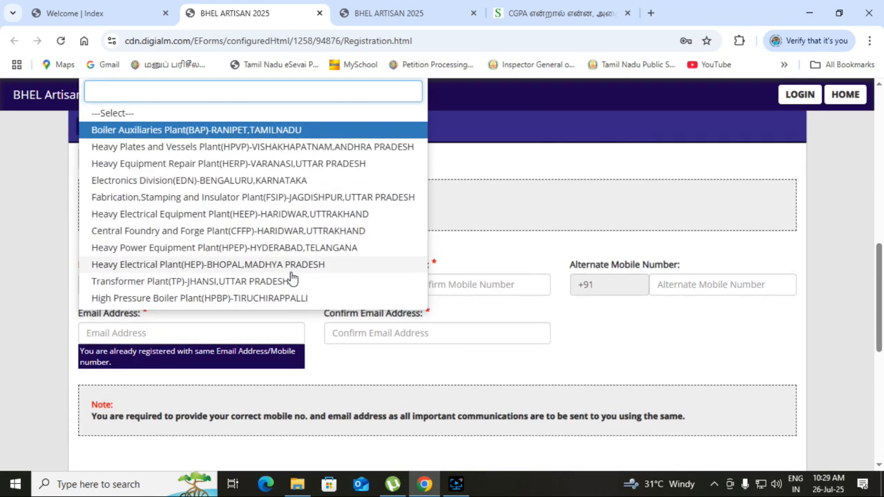
{"action": "left_click", "coordinate": [257, 299]}
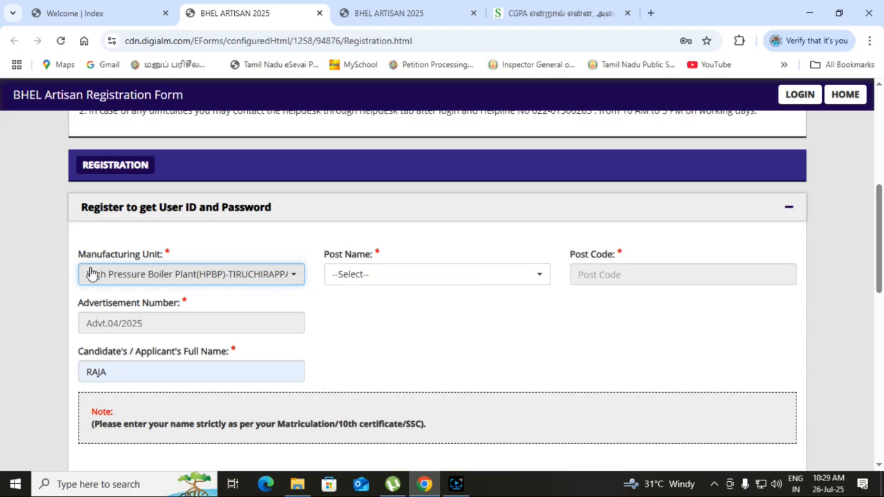
{"action": "left_click", "coordinate": [384, 279]}
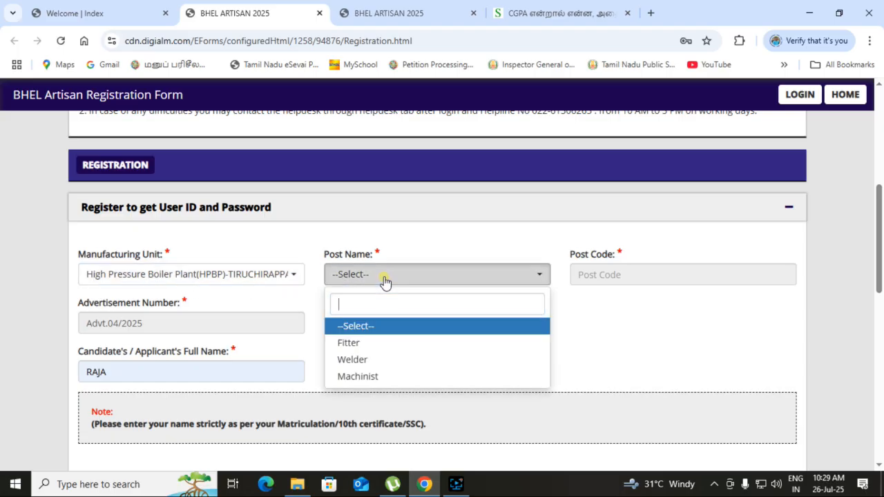
{"action": "left_click", "coordinate": [352, 344]}
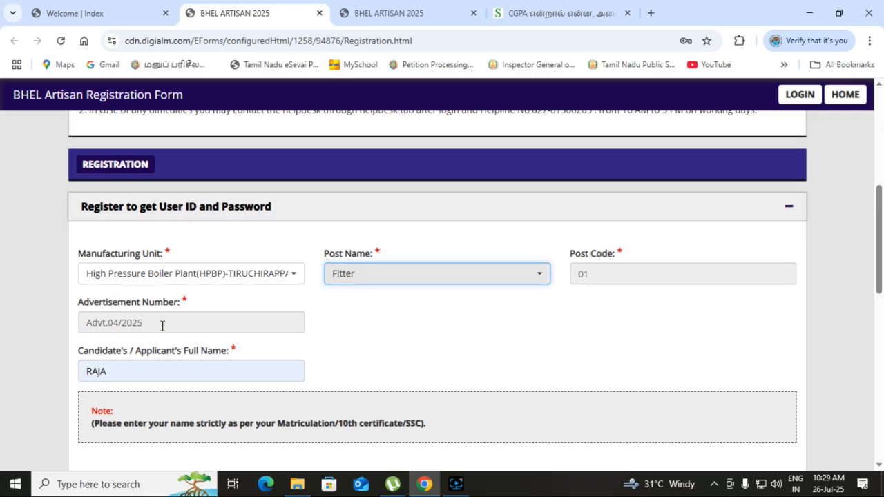
Step: Examine the rest of the registration form: applicant name, mobile and email fields, OTP generation, declaration and captcha
{"action": "scroll", "coordinate": [162, 326], "scroll_direction": "down", "scroll_amount": 1}
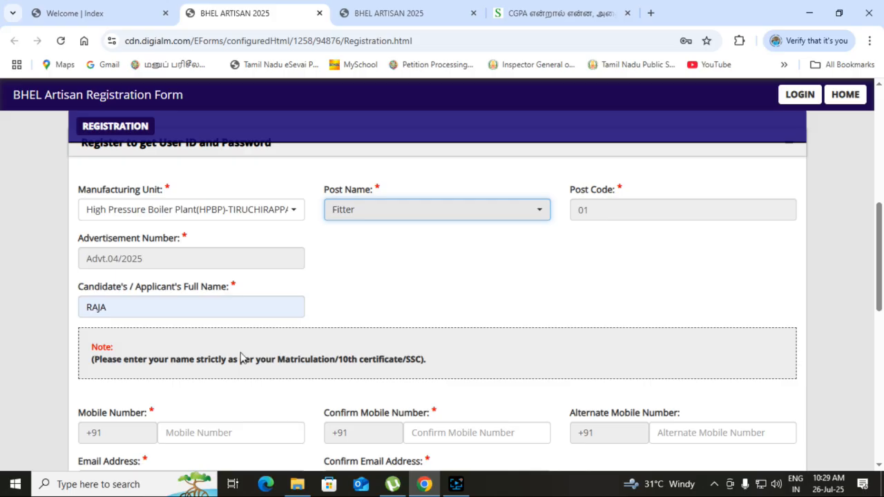
{"action": "scroll", "coordinate": [129, 312], "scroll_direction": "down", "scroll_amount": 1}
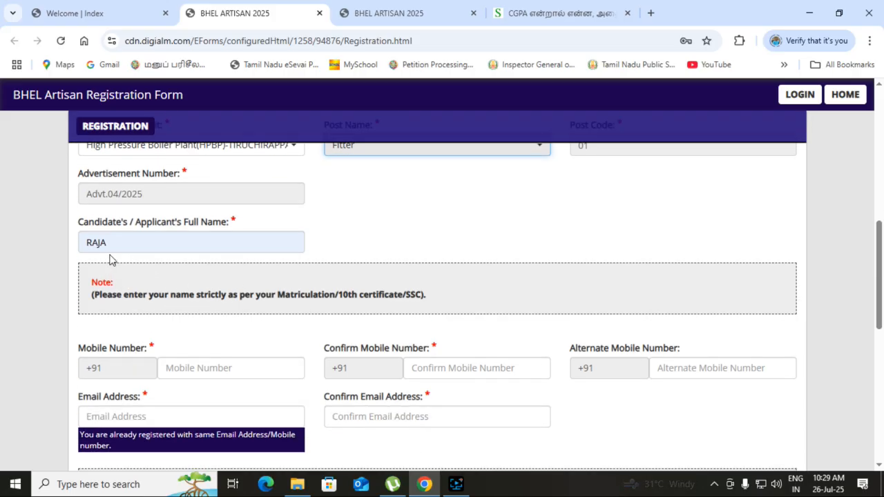
{"action": "scroll", "coordinate": [169, 263], "scroll_direction": "down", "scroll_amount": 1}
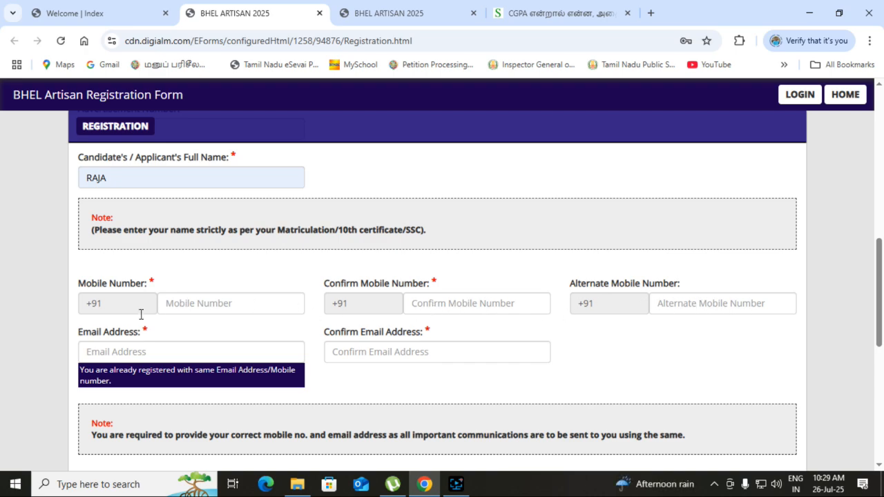
{"action": "scroll", "coordinate": [114, 328], "scroll_direction": "down", "scroll_amount": 1}
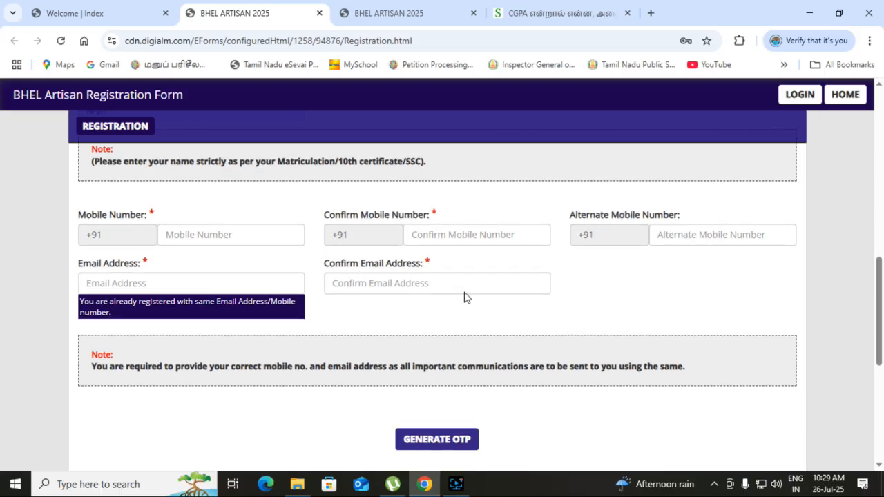
{"action": "scroll", "coordinate": [464, 294], "scroll_direction": "down", "scroll_amount": 2}
{"action": "left_click", "coordinate": [444, 326]}
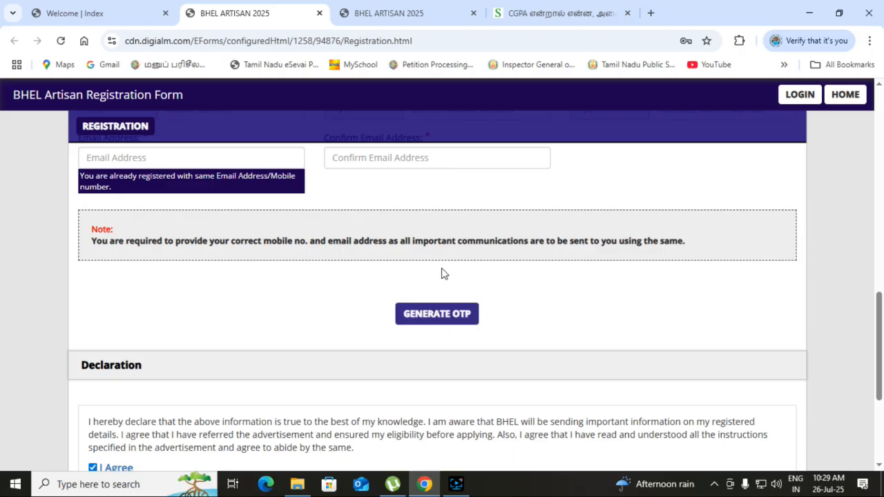
{"action": "scroll", "coordinate": [452, 256], "scroll_direction": "down", "scroll_amount": 2}
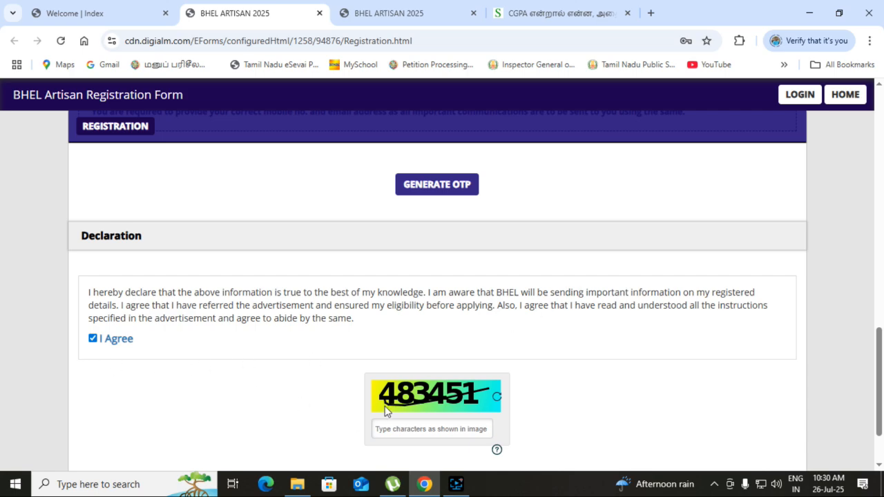
{"action": "scroll", "coordinate": [414, 357], "scroll_direction": "down", "scroll_amount": 1}
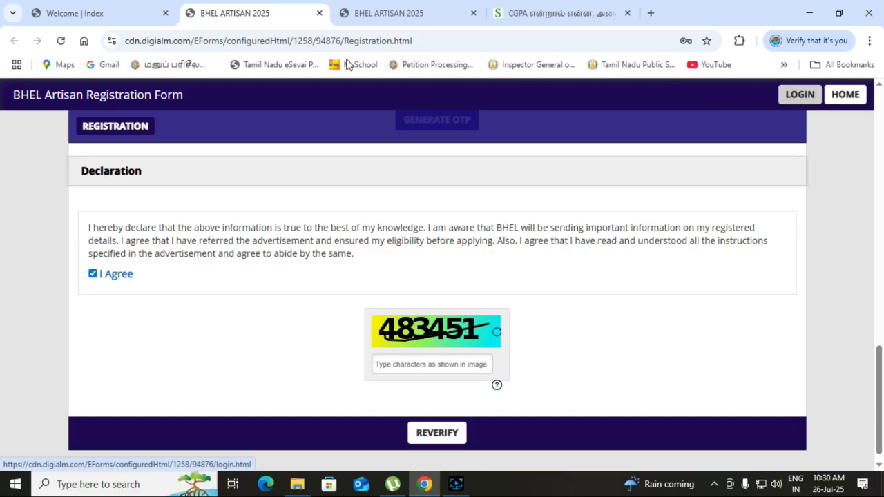
Step: Switch to the already open BHEL application form and look through its qualification details
{"action": "left_click", "coordinate": [401, 12]}
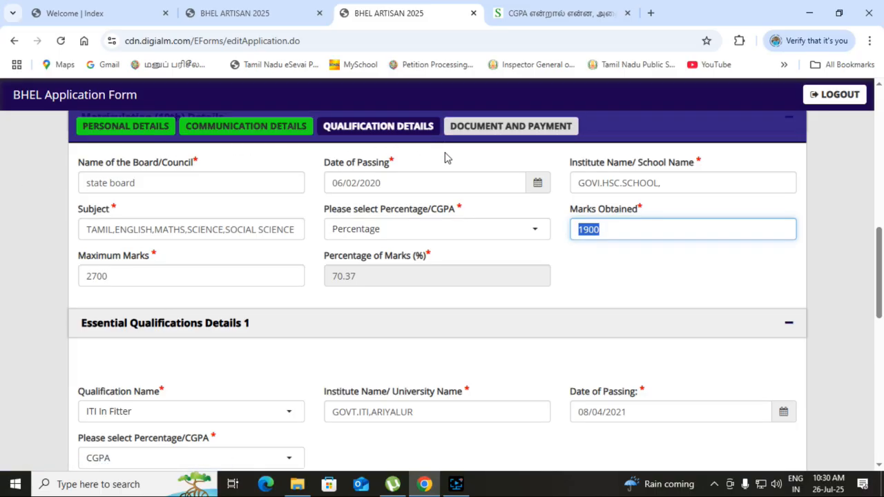
{"action": "scroll", "coordinate": [449, 249], "scroll_direction": "down", "scroll_amount": 2}
{"action": "scroll", "coordinate": [449, 252], "scroll_direction": "down", "scroll_amount": 10}
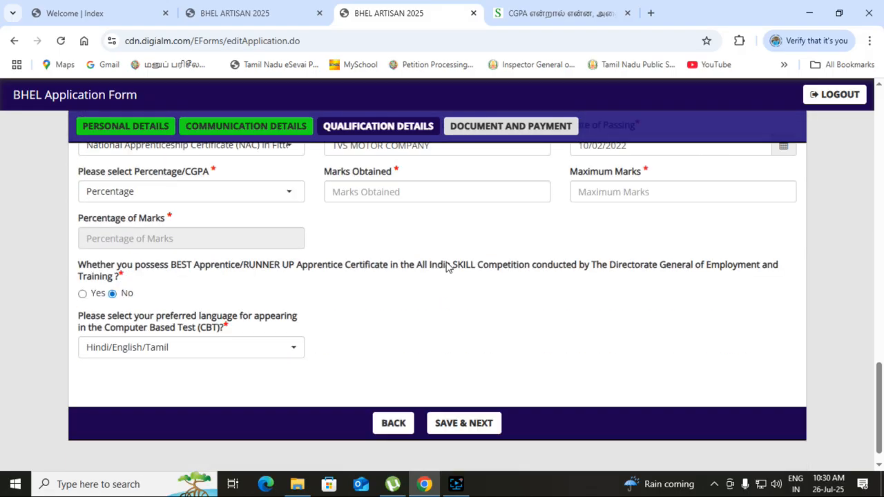
{"action": "scroll", "coordinate": [464, 408], "scroll_direction": "up", "scroll_amount": 5}
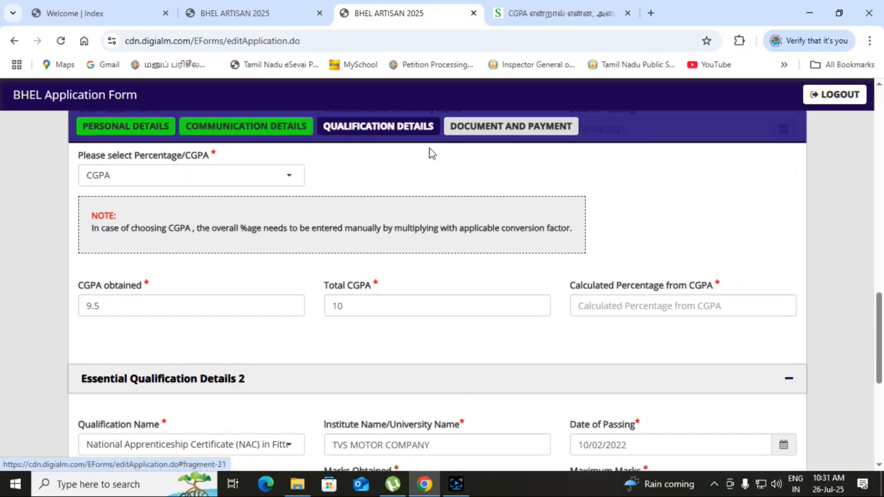
Step: Go to the application's personal details section, review the post applied details, and select Male as the gender
{"action": "left_click", "coordinate": [119, 129]}
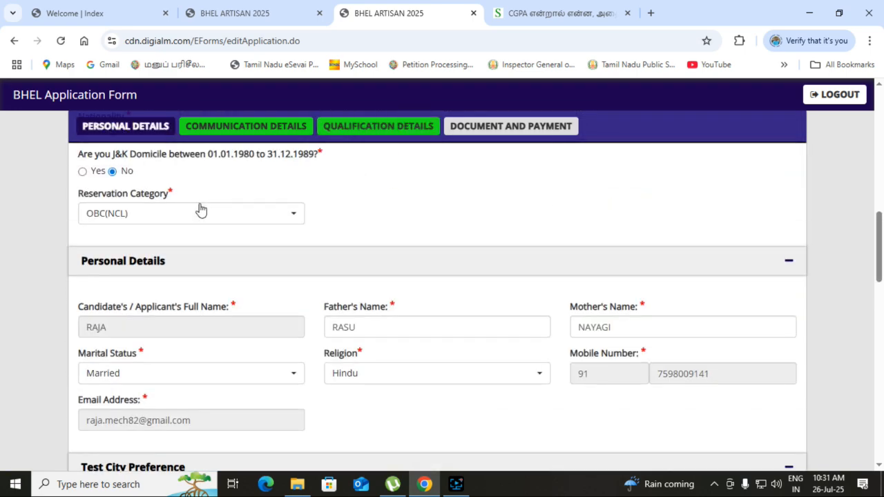
{"action": "scroll", "coordinate": [217, 288], "scroll_direction": "down", "scroll_amount": 3}
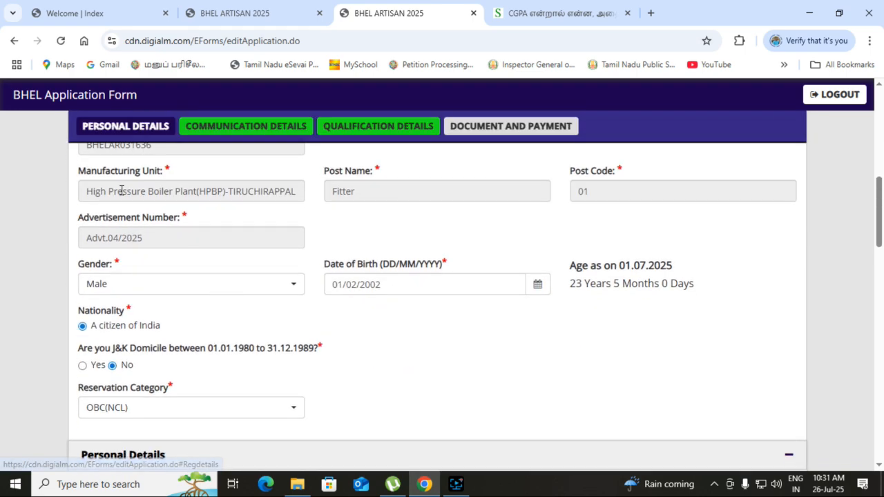
{"action": "scroll", "coordinate": [128, 194], "scroll_direction": "up", "scroll_amount": 1}
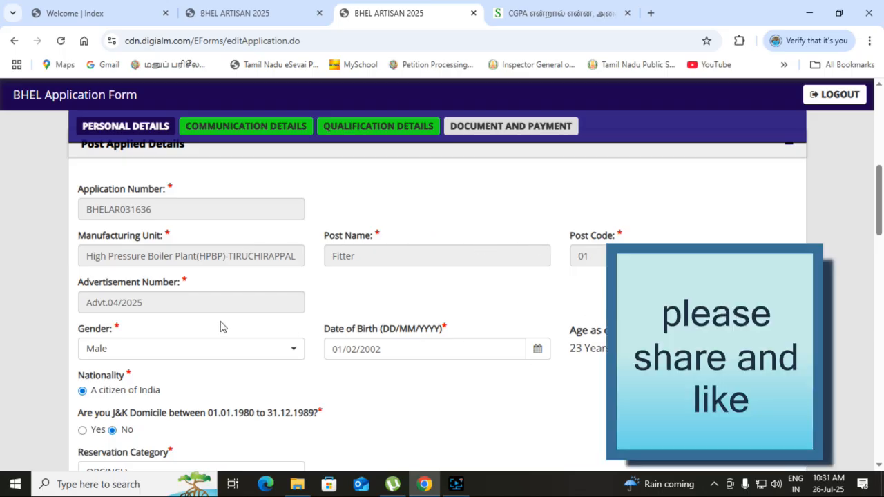
{"action": "scroll", "coordinate": [221, 327], "scroll_direction": "down", "scroll_amount": 1}
{"action": "scroll", "coordinate": [203, 255], "scroll_direction": "down", "scroll_amount": 1}
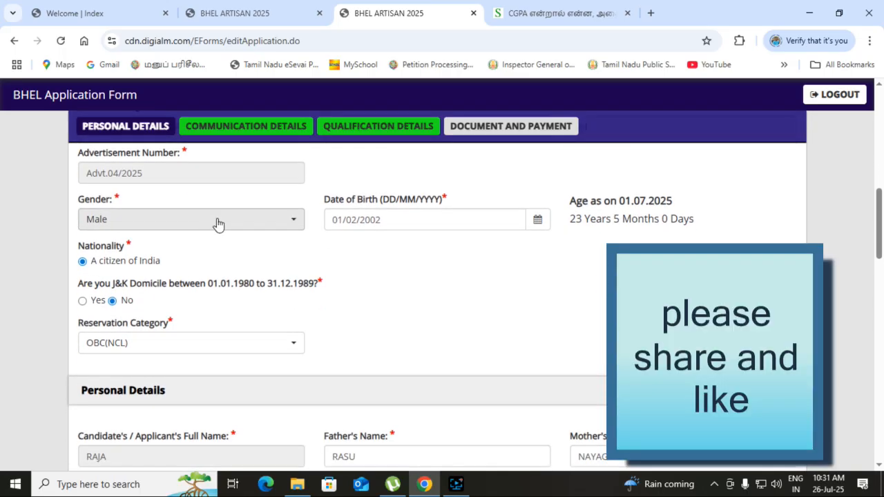
{"action": "left_click", "coordinate": [215, 221]}
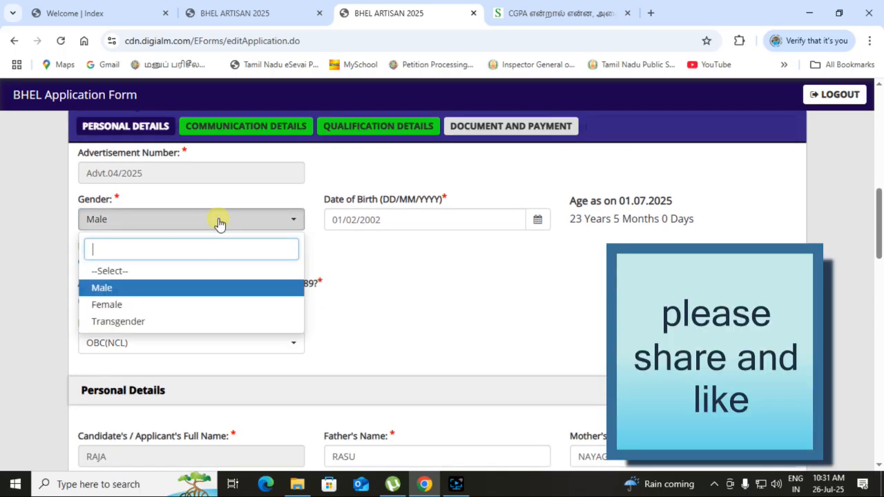
{"action": "left_click", "coordinate": [148, 288]}
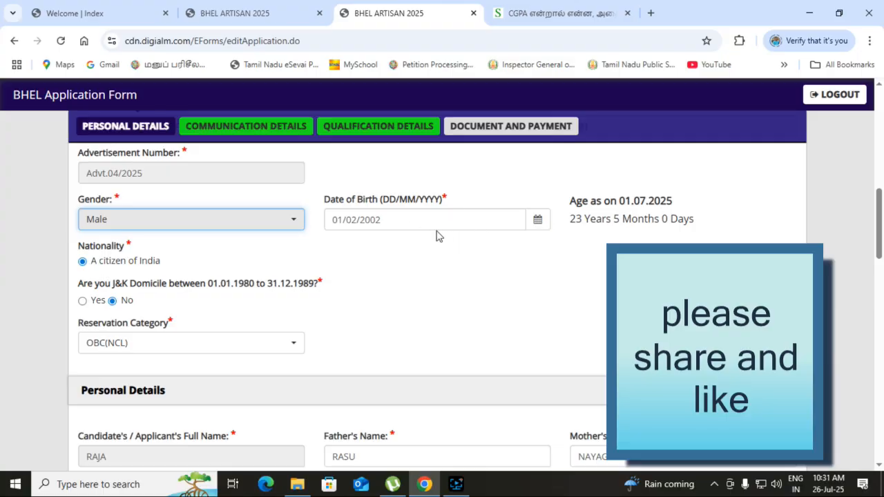
Step: Review the nationality and J&K domicile answers and select OBC(NCL) as the reservation category
{"action": "scroll", "coordinate": [318, 251], "scroll_direction": "down", "scroll_amount": 1}
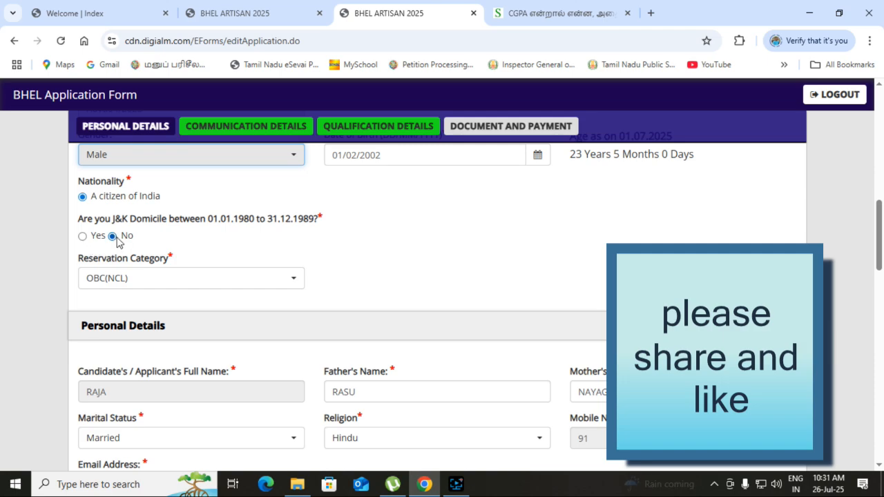
{"action": "scroll", "coordinate": [153, 247], "scroll_direction": "down", "scroll_amount": 1}
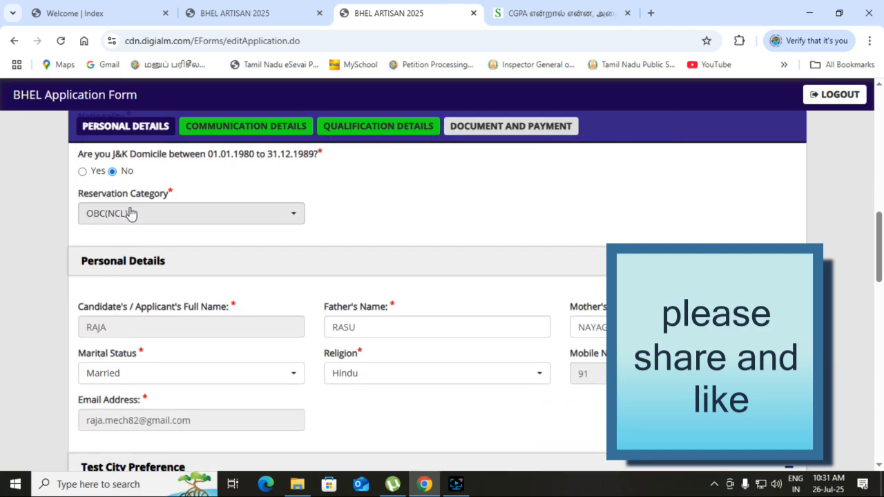
{"action": "left_click", "coordinate": [162, 220]}
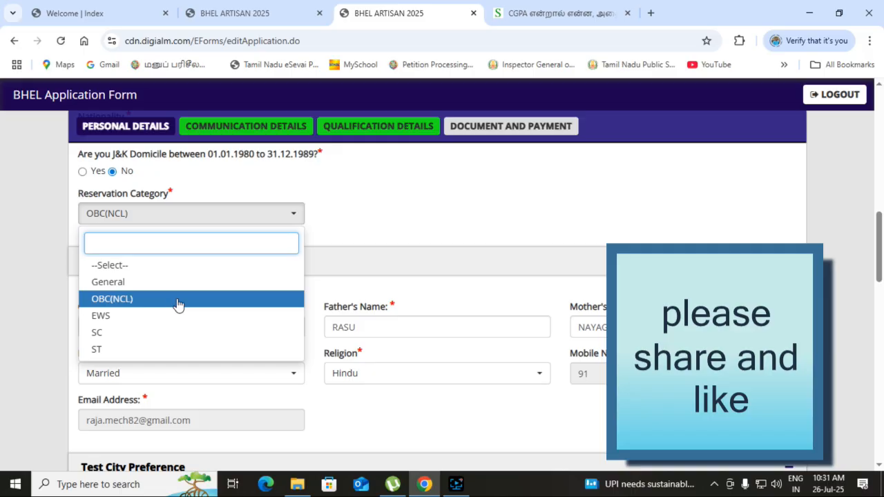
{"action": "left_click", "coordinate": [133, 303]}
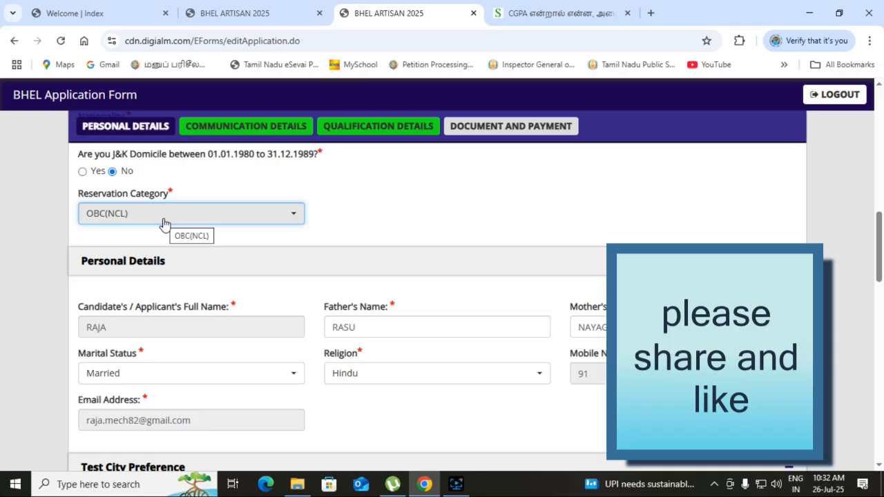
{"action": "left_click", "coordinate": [292, 215]}
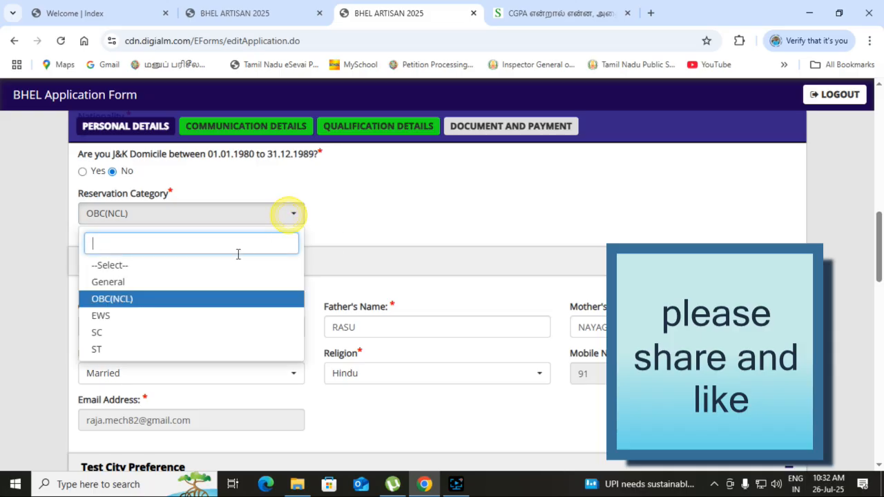
{"action": "left_click", "coordinate": [147, 304]}
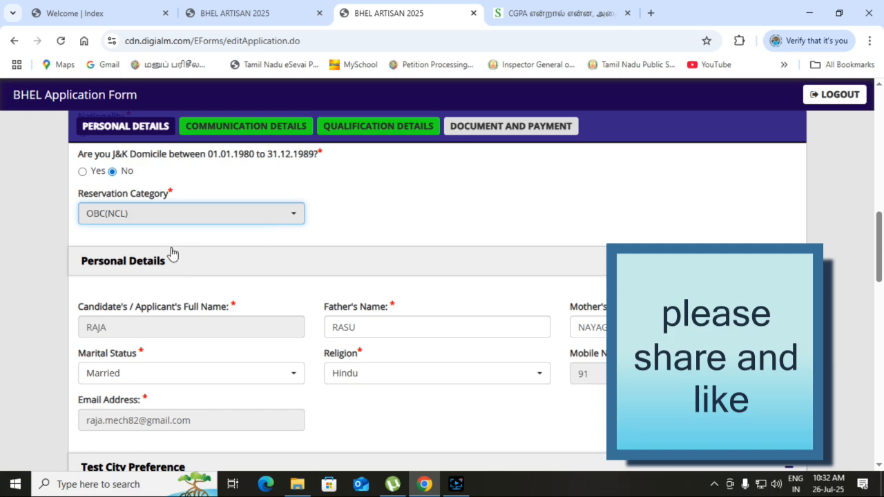
Step: Select Married as the marital status in the personal details and keep Hindu as the religion
{"action": "scroll", "coordinate": [265, 227], "scroll_direction": "down", "scroll_amount": 2}
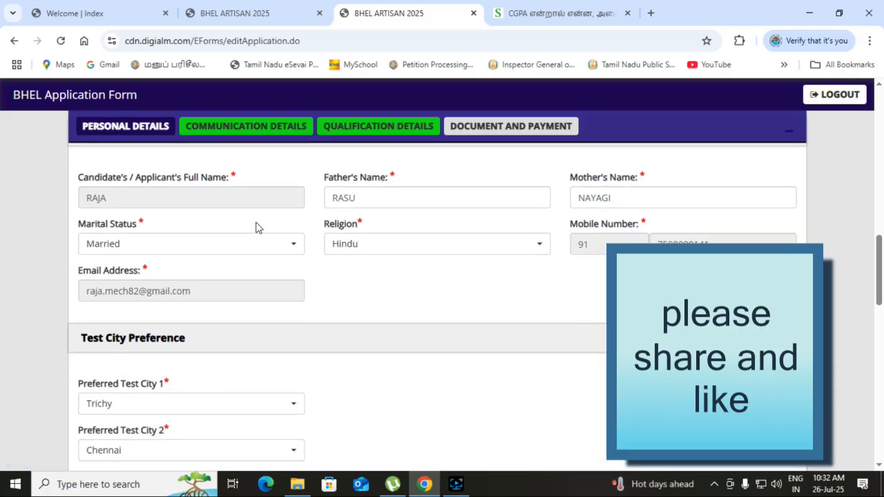
{"action": "scroll", "coordinate": [255, 227], "scroll_direction": "up", "scroll_amount": 1}
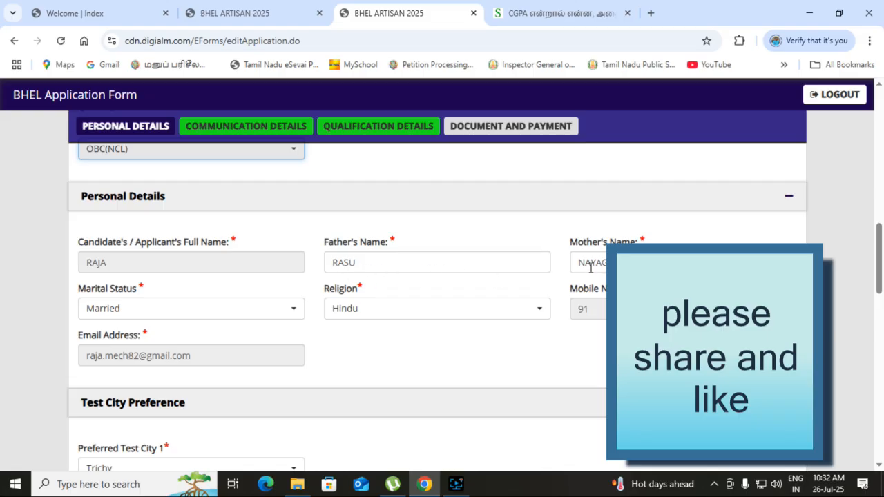
{"action": "left_click", "coordinate": [178, 314]}
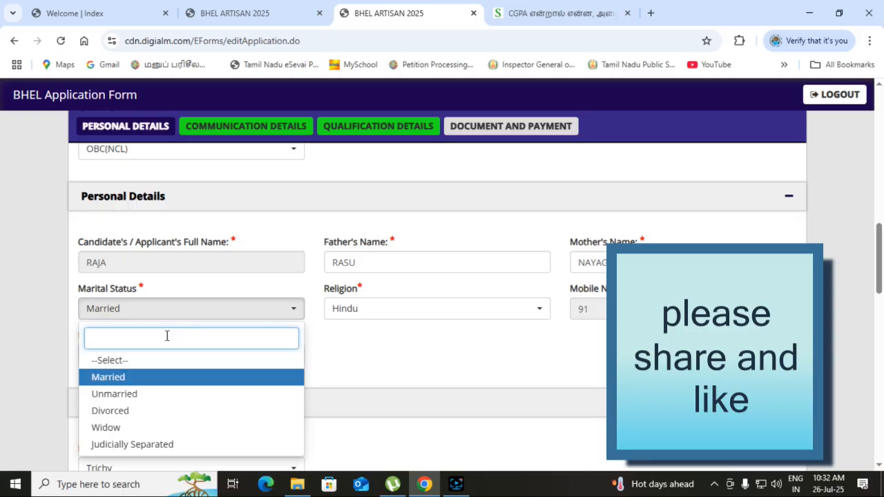
{"action": "left_click", "coordinate": [141, 380]}
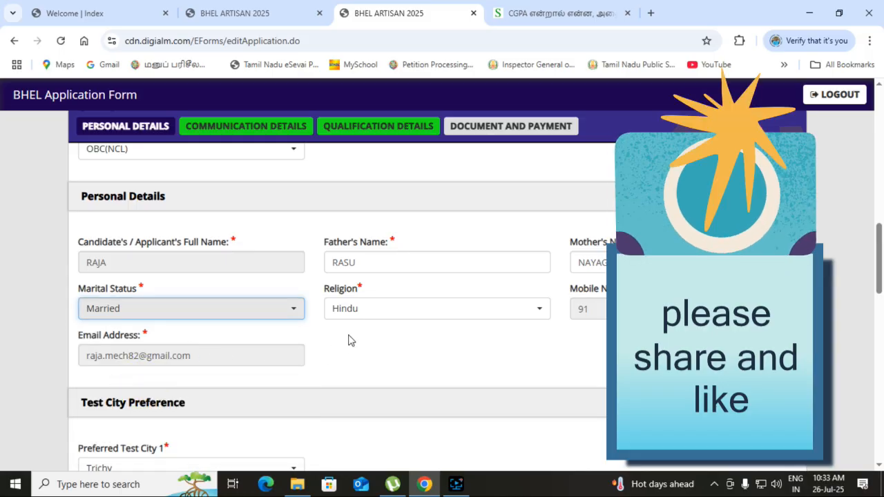
{"action": "left_click", "coordinate": [437, 316]}
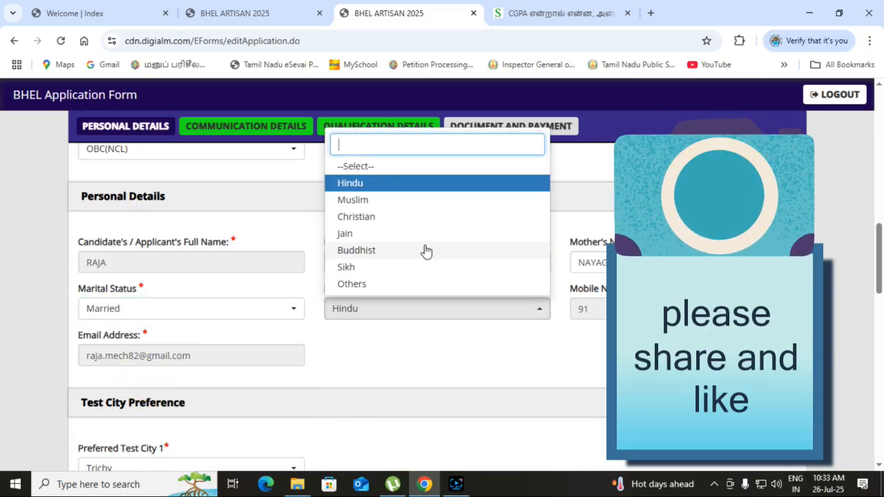
{"action": "left_click", "coordinate": [379, 316]}
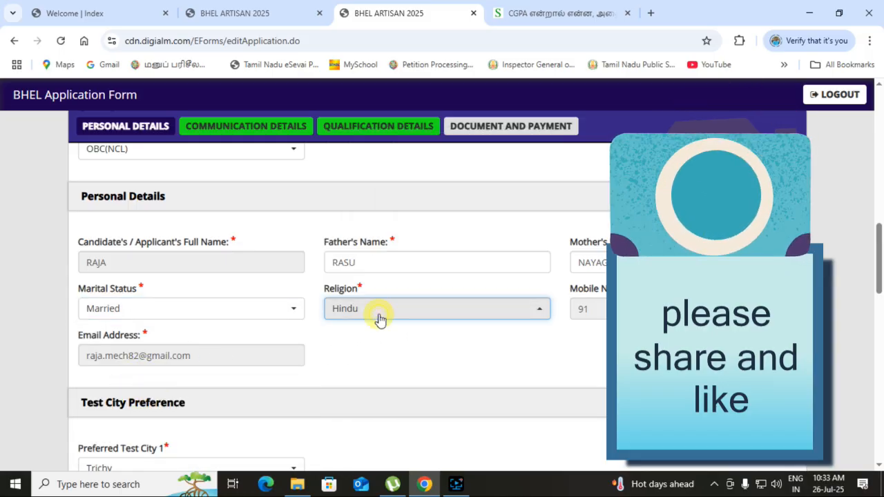
Step: Review the five preferred test cities and look through the cities offered for the first preference
{"action": "scroll", "coordinate": [558, 233], "scroll_direction": "down", "scroll_amount": 5}
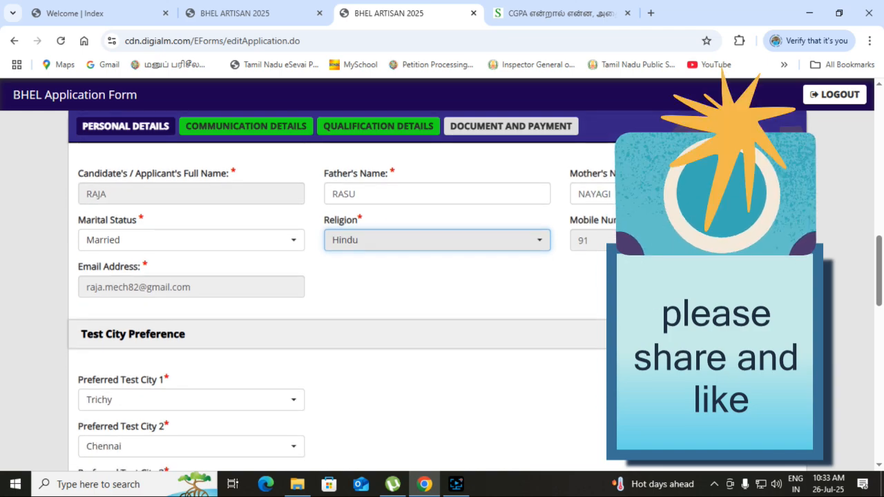
{"action": "scroll", "coordinate": [448, 217], "scroll_direction": "up", "scroll_amount": 1}
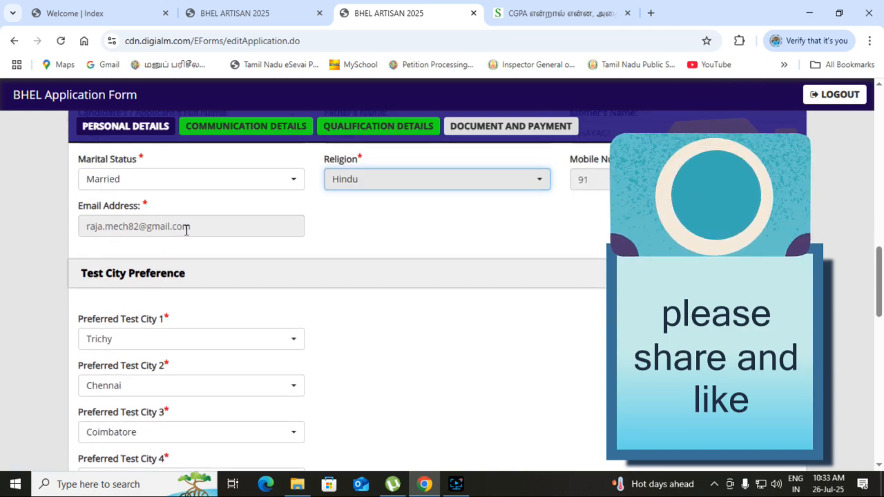
{"action": "scroll", "coordinate": [191, 229], "scroll_direction": "down", "scroll_amount": 1}
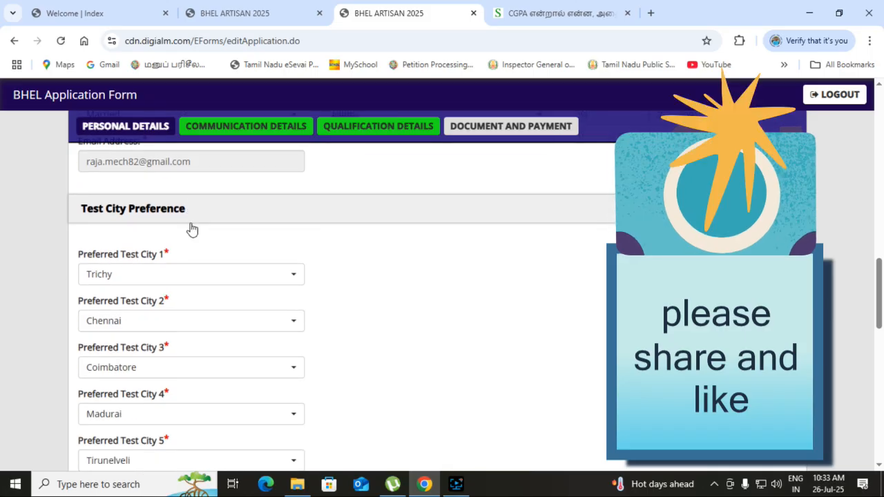
{"action": "scroll", "coordinate": [193, 231], "scroll_direction": "down", "scroll_amount": 1}
{"action": "scroll", "coordinate": [141, 213], "scroll_direction": "up", "scroll_amount": 1}
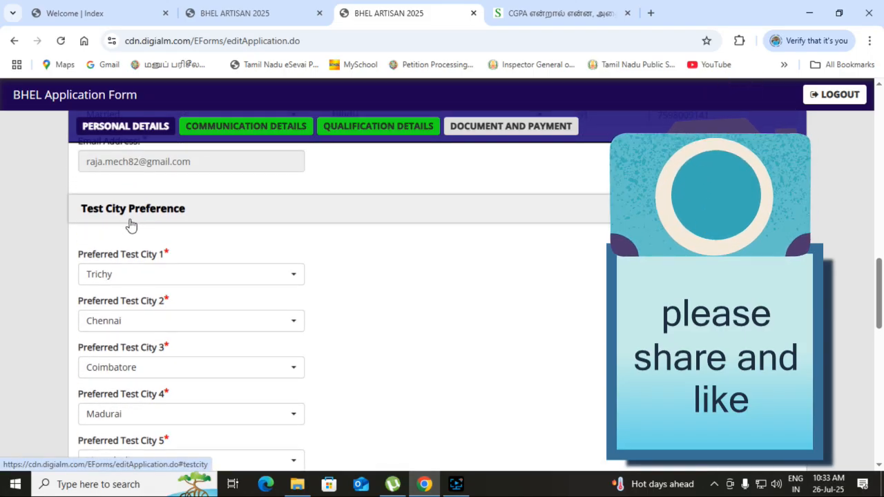
{"action": "scroll", "coordinate": [202, 268], "scroll_direction": "down", "scroll_amount": 1}
{"action": "scroll", "coordinate": [187, 249], "scroll_direction": "down", "scroll_amount": 1}
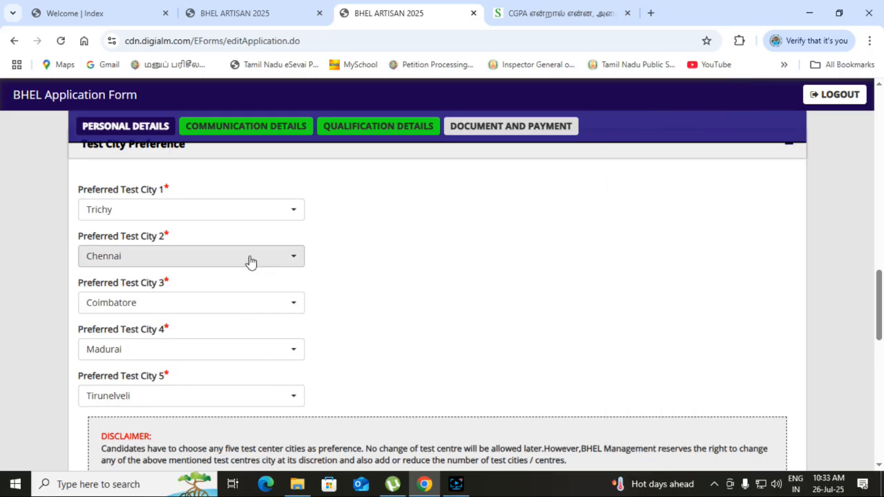
{"action": "left_click", "coordinate": [291, 220]}
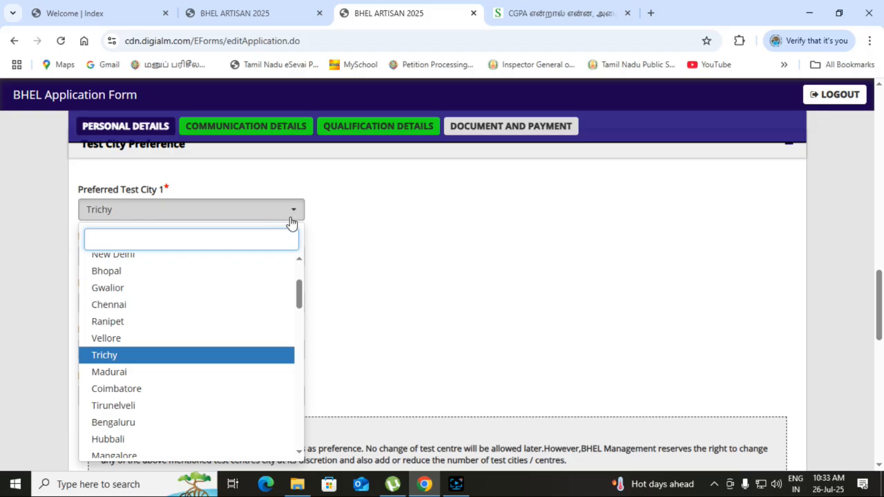
{"action": "left_click", "coordinate": [334, 209]}
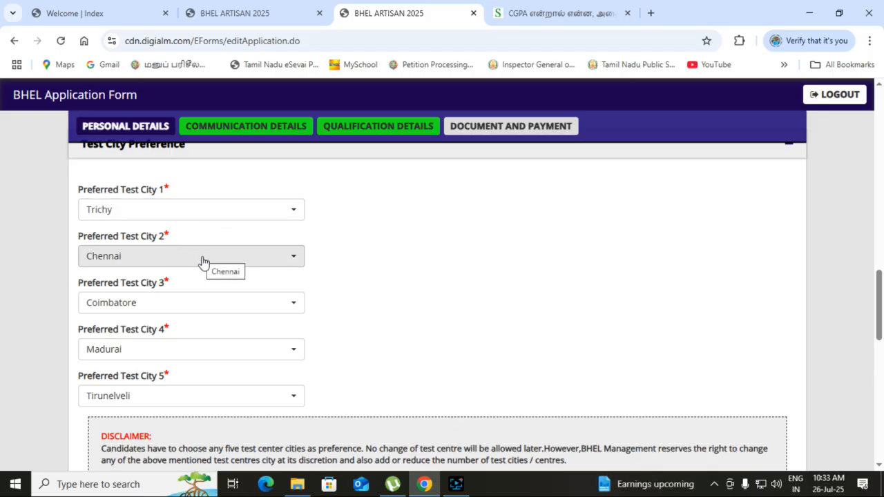
{"action": "scroll", "coordinate": [210, 325], "scroll_direction": "down", "scroll_amount": 1}
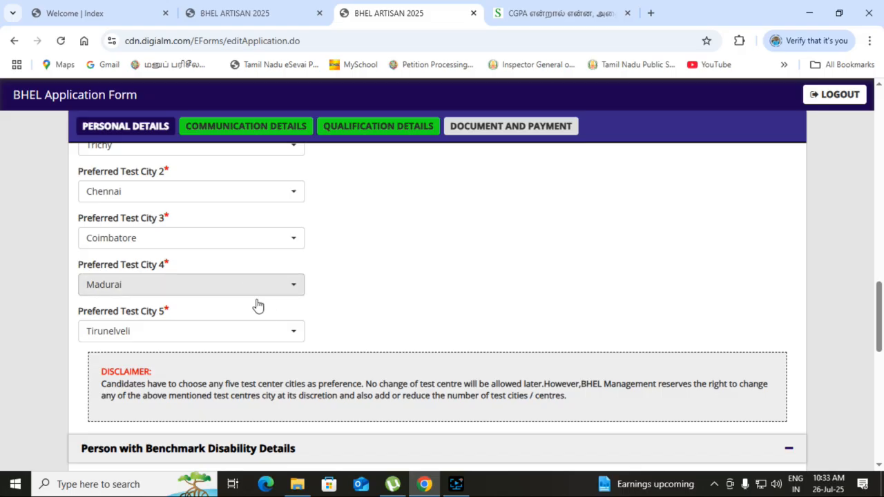
Step: Check the disability type and percentage options shown for a Yes answer, and set the minimum 40% disability question back to No
{"action": "scroll", "coordinate": [256, 311], "scroll_direction": "down", "scroll_amount": 3}
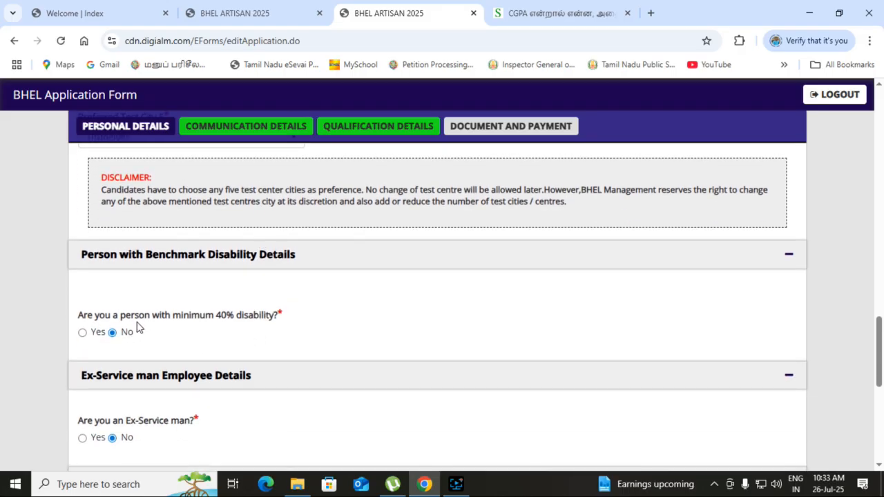
{"action": "scroll", "coordinate": [226, 330], "scroll_direction": "down", "scroll_amount": 1}
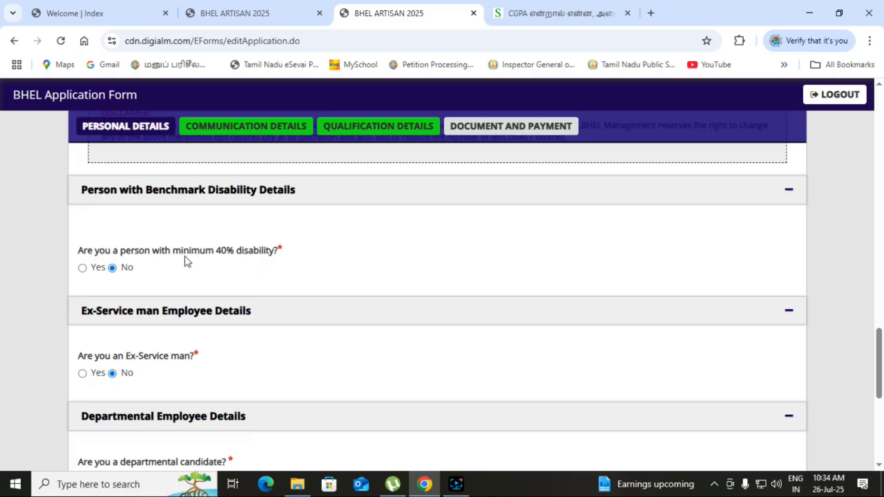
{"action": "left_click", "coordinate": [82, 268]}
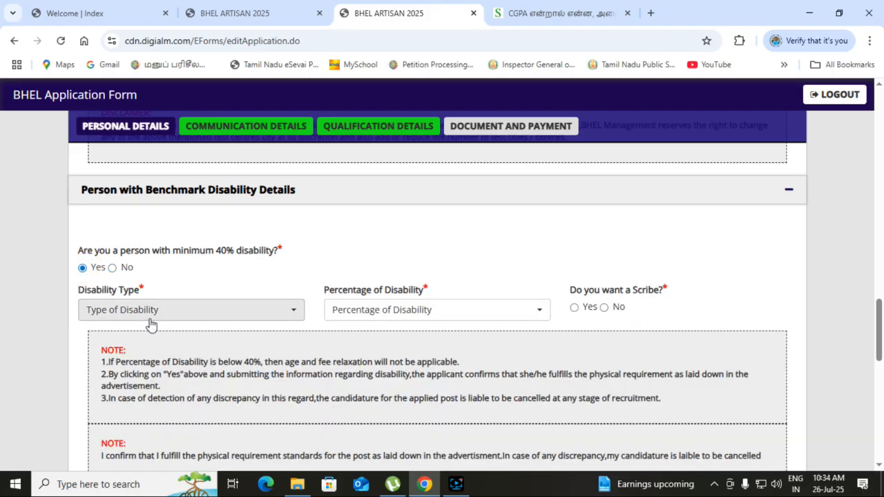
{"action": "left_click", "coordinate": [186, 315]}
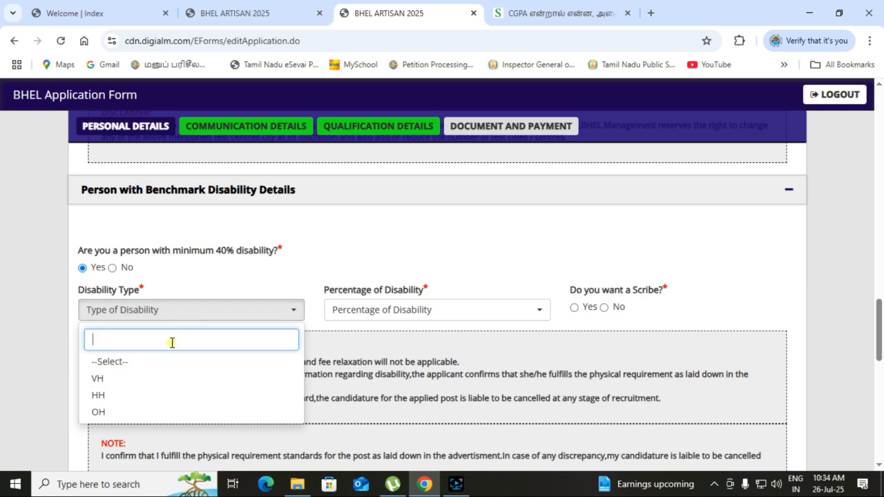
{"action": "left_click", "coordinate": [227, 314]}
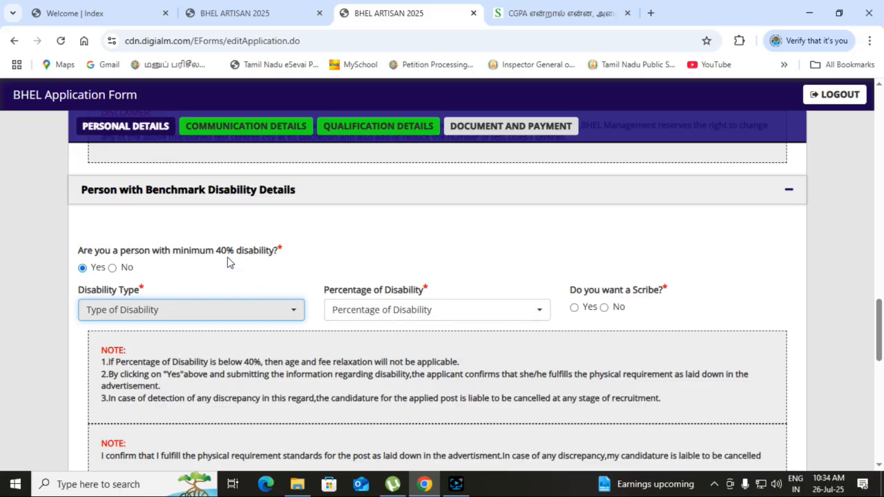
{"action": "left_click", "coordinate": [442, 318]}
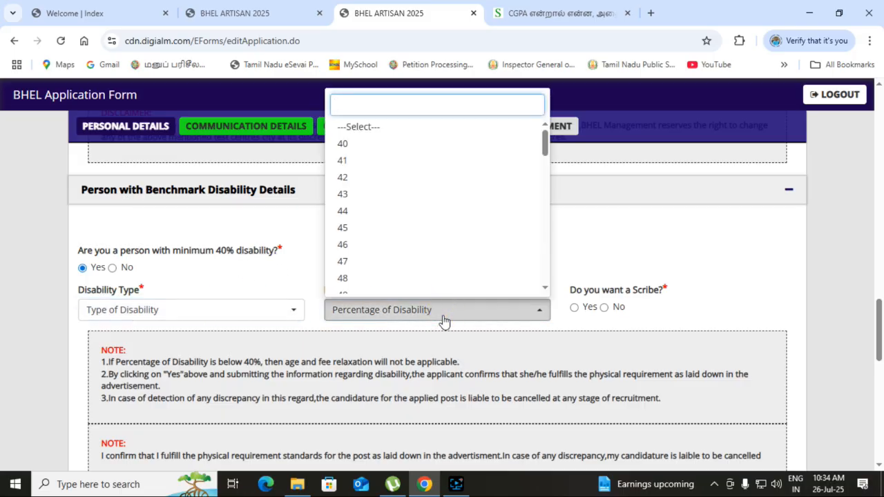
{"action": "left_click", "coordinate": [444, 319]}
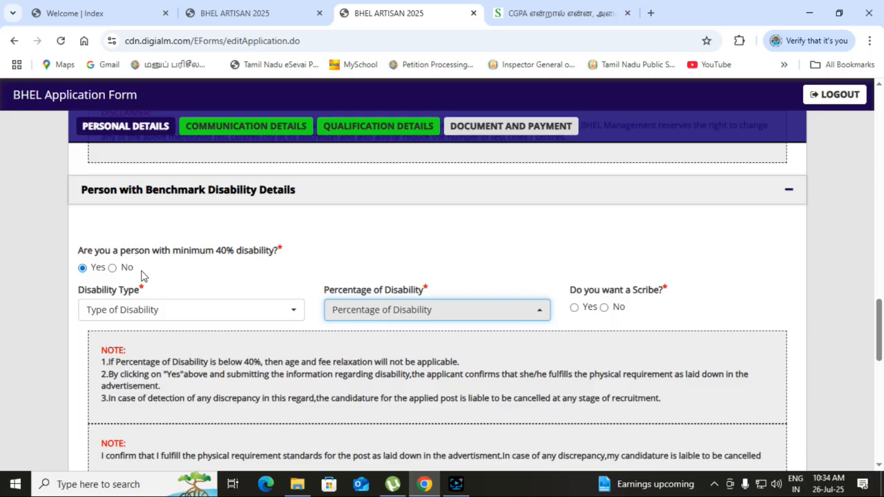
{"action": "left_click", "coordinate": [112, 269]}
Step: Check the extra fields for ex-servicemen and departmental candidates by answering Yes, and return both answers to No
{"action": "scroll", "coordinate": [124, 276], "scroll_direction": "down", "scroll_amount": 2}
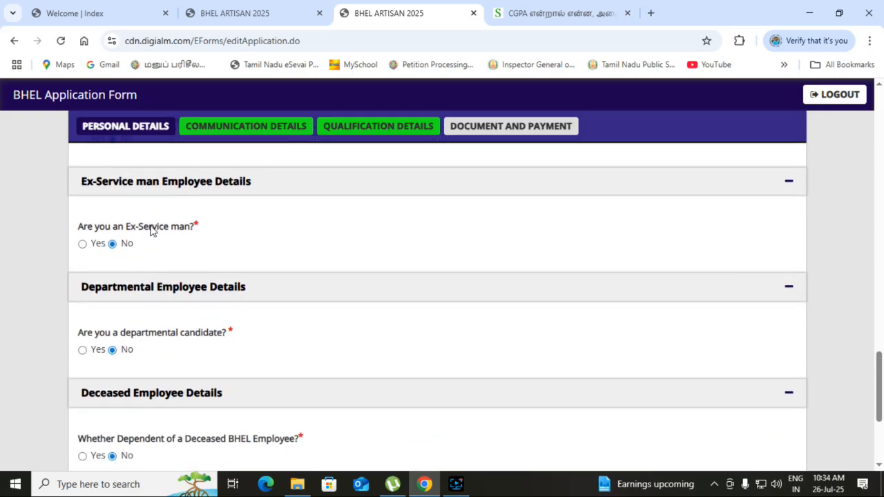
{"action": "left_click", "coordinate": [82, 245]}
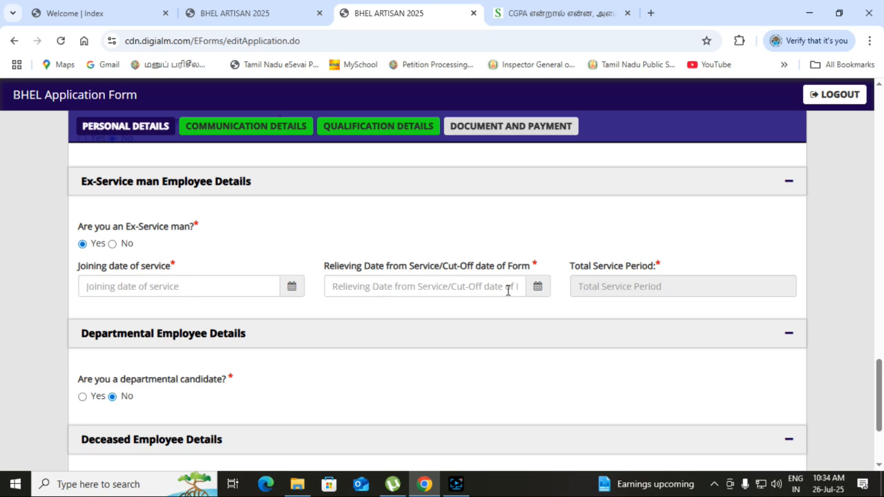
{"action": "left_click", "coordinate": [112, 244]}
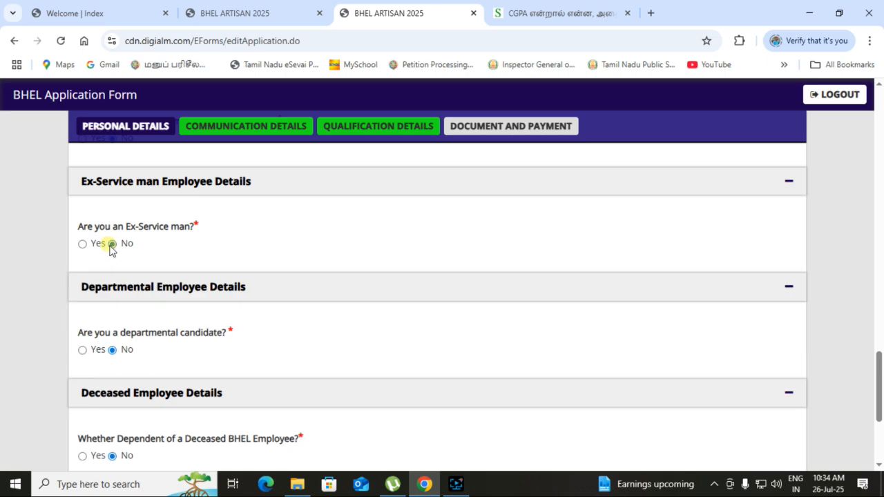
{"action": "scroll", "coordinate": [155, 276], "scroll_direction": "down", "scroll_amount": 1}
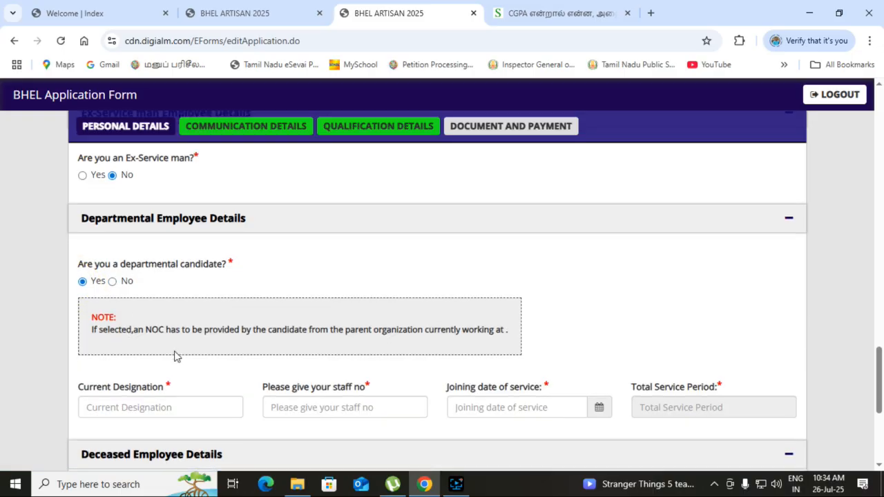
{"action": "scroll", "coordinate": [174, 355], "scroll_direction": "down", "scroll_amount": 1}
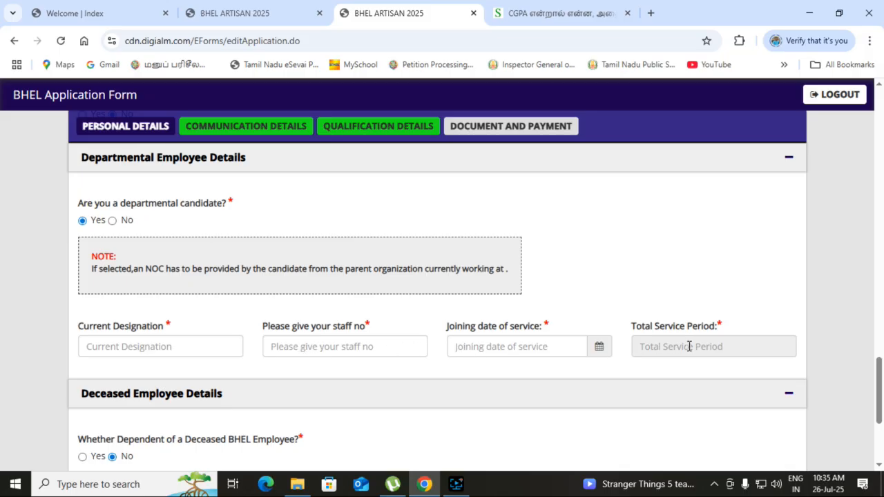
{"action": "left_click", "coordinate": [113, 220]}
Step: Check the deceased BHEL employee fields by answering Yes and choosing Son as the relationship, and return the answer to No
{"action": "scroll", "coordinate": [155, 276], "scroll_direction": "down", "scroll_amount": 2}
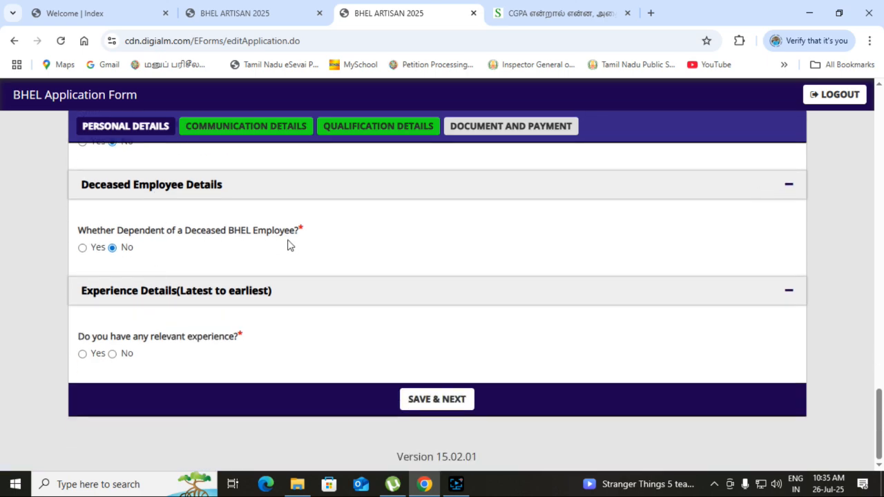
{"action": "left_click", "coordinate": [83, 248]}
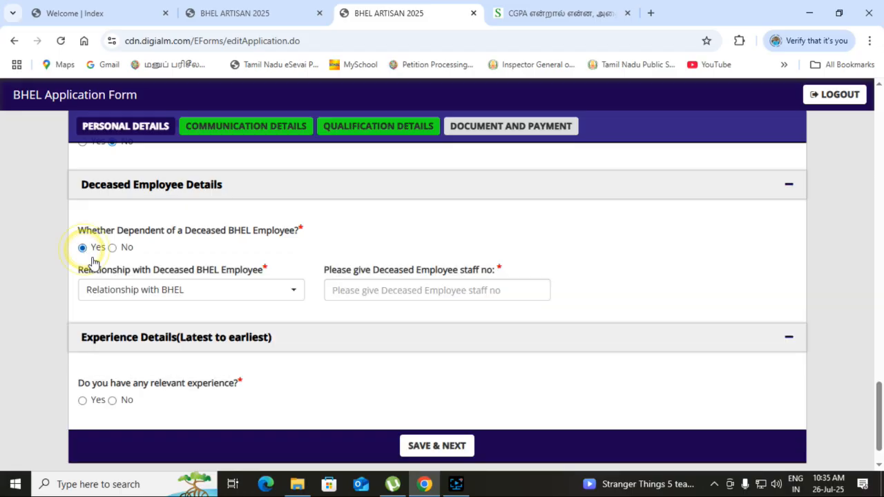
{"action": "left_click", "coordinate": [211, 296]}
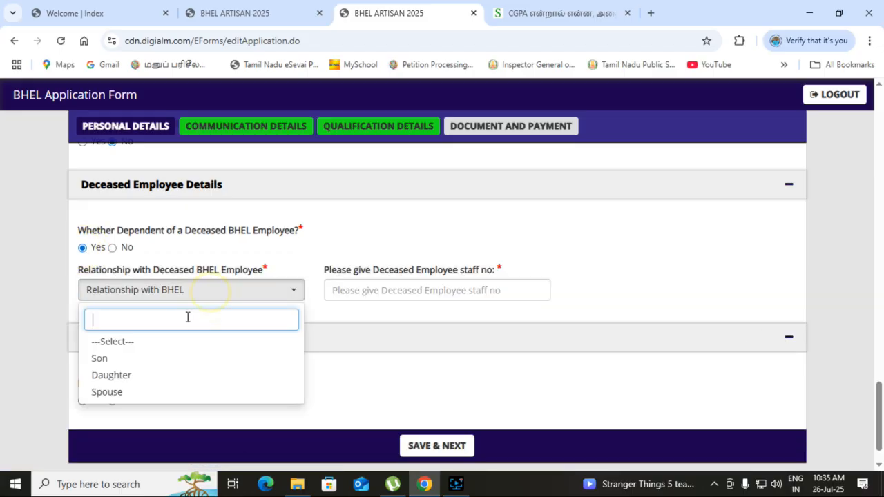
{"action": "left_click", "coordinate": [129, 360]}
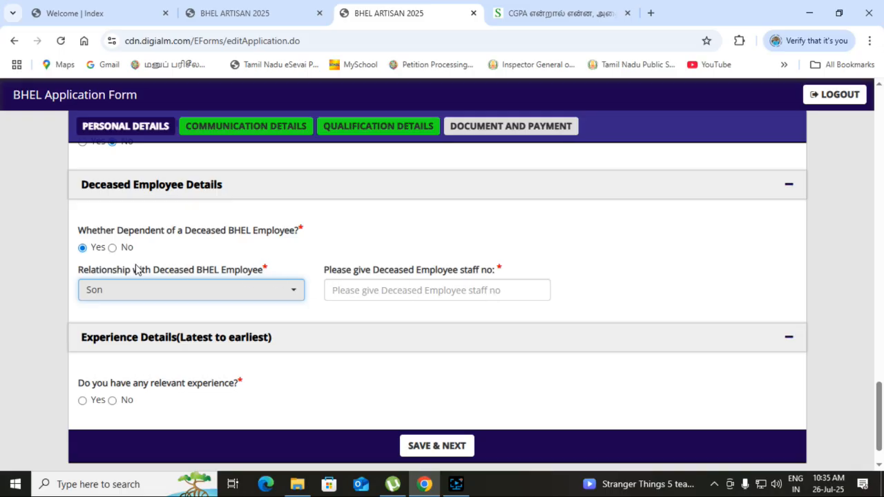
{"action": "left_click", "coordinate": [112, 247]}
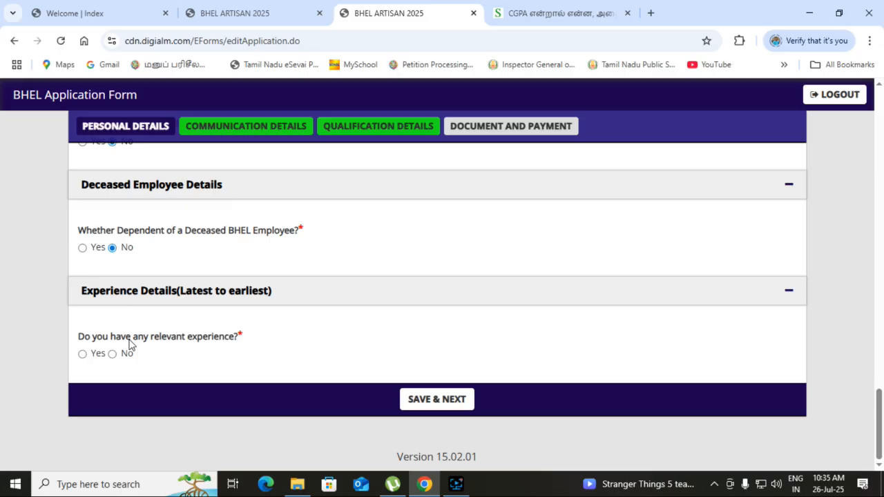
Step: Answer Yes to the relevant experience question in the experience details
{"action": "left_click", "coordinate": [112, 355]}
{"action": "left_click", "coordinate": [83, 354]}
{"action": "scroll", "coordinate": [89, 359], "scroll_direction": "down", "scroll_amount": 3}
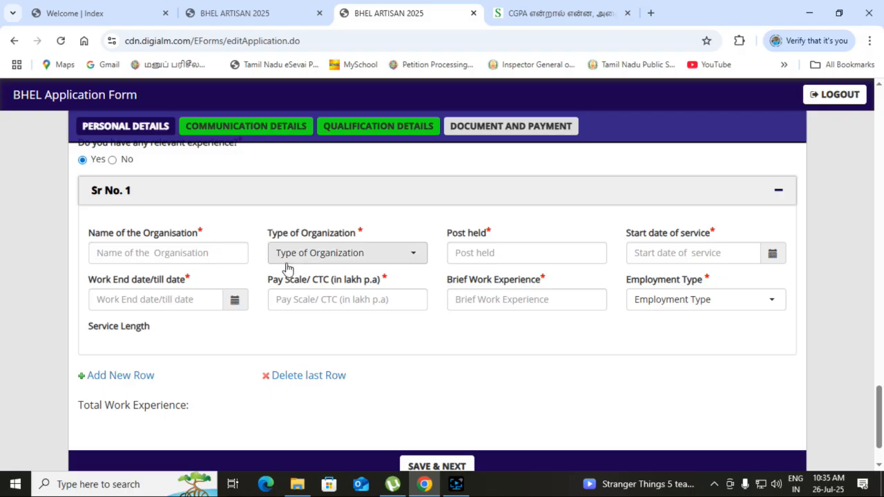
Step: Examine the fields of the first work experience row, including the organization type and employment type options, without filling them in
{"action": "left_click", "coordinate": [368, 259]}
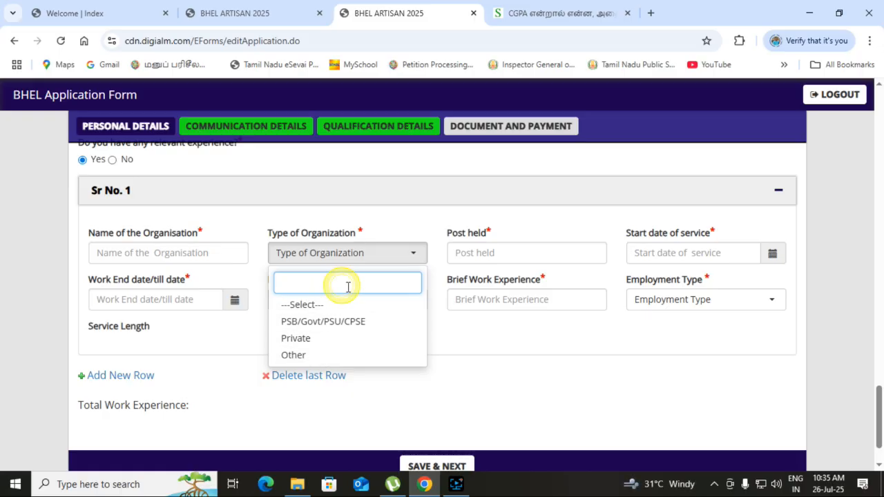
{"action": "left_click", "coordinate": [505, 257]}
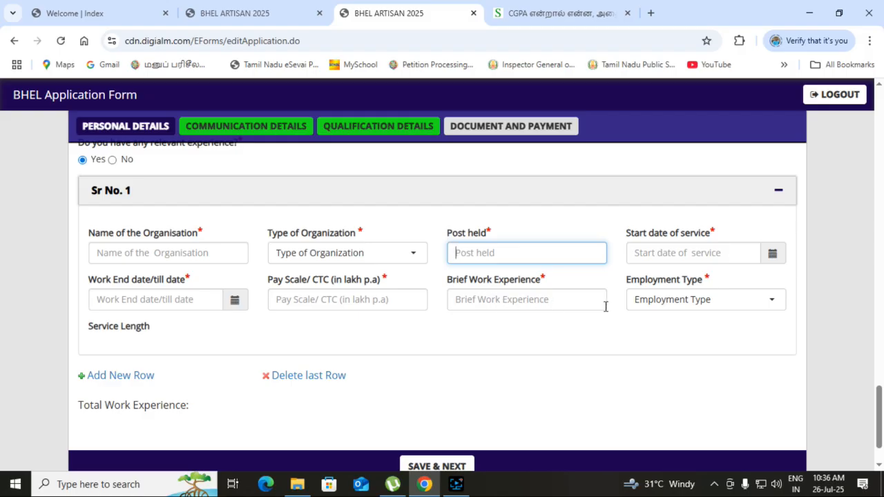
{"action": "left_click", "coordinate": [741, 310]}
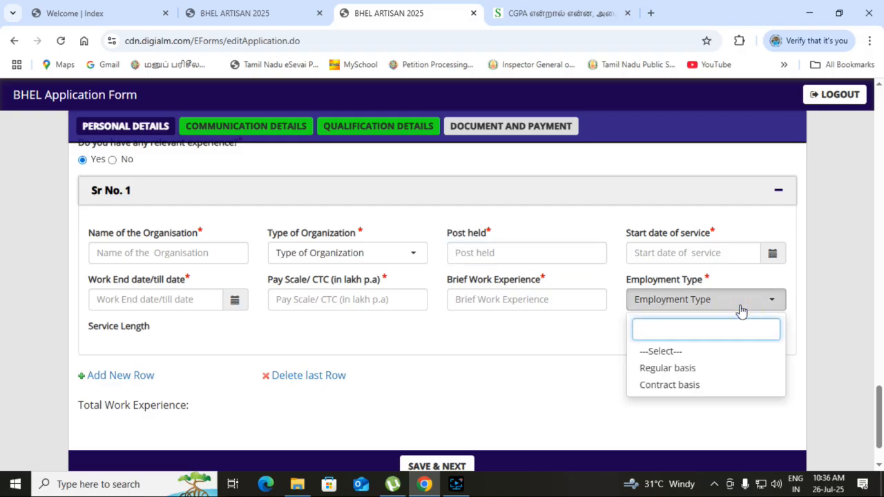
{"action": "left_click", "coordinate": [740, 309]}
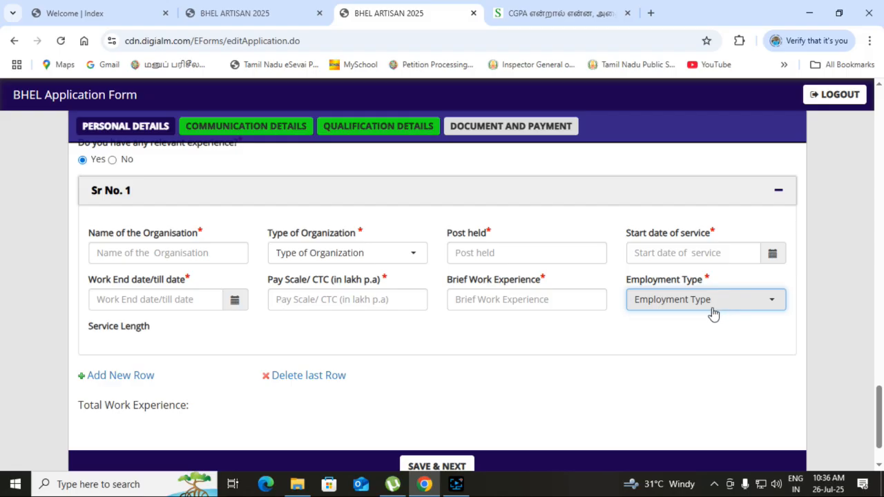
{"action": "scroll", "coordinate": [229, 369], "scroll_direction": "down", "scroll_amount": 1}
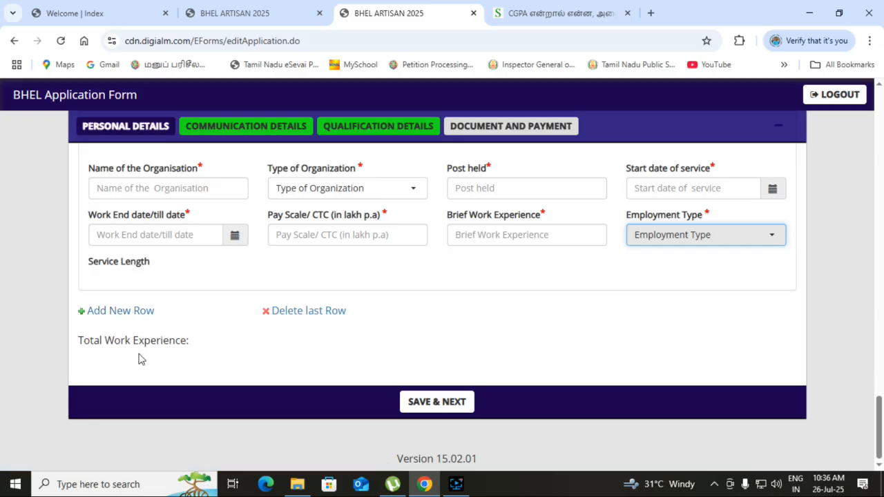
{"action": "scroll", "coordinate": [283, 363], "scroll_direction": "up", "scroll_amount": 1}
{"action": "scroll", "coordinate": [363, 383], "scroll_direction": "down", "scroll_amount": 1}
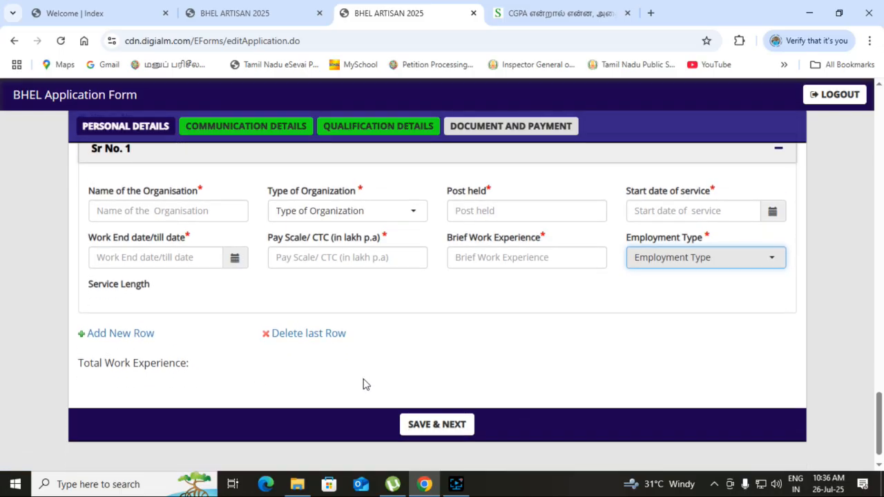
Step: Open the communication details and check the state and city/district lists of the correspondence address
{"action": "left_click", "coordinate": [366, 130]}
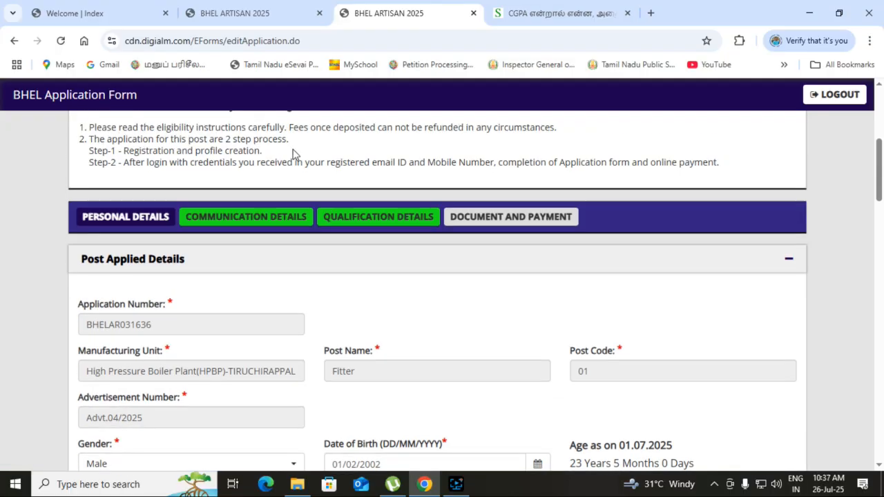
{"action": "left_click", "coordinate": [283, 220]}
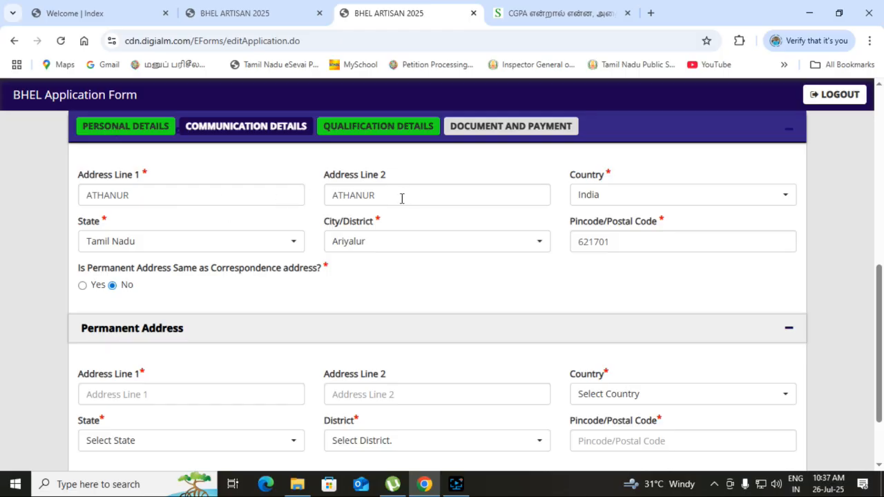
{"action": "left_click", "coordinate": [290, 244]}
{"action": "left_click", "coordinate": [292, 245]}
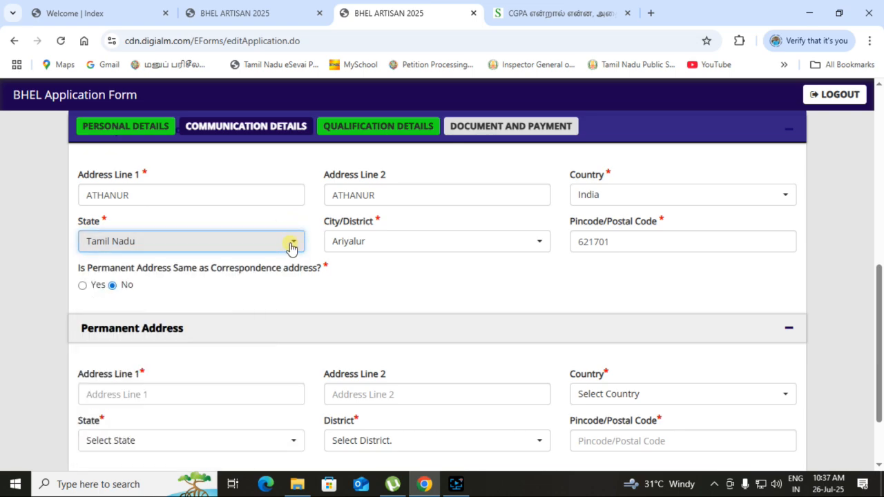
{"action": "left_click", "coordinate": [425, 247]}
{"action": "left_click", "coordinate": [425, 247]}
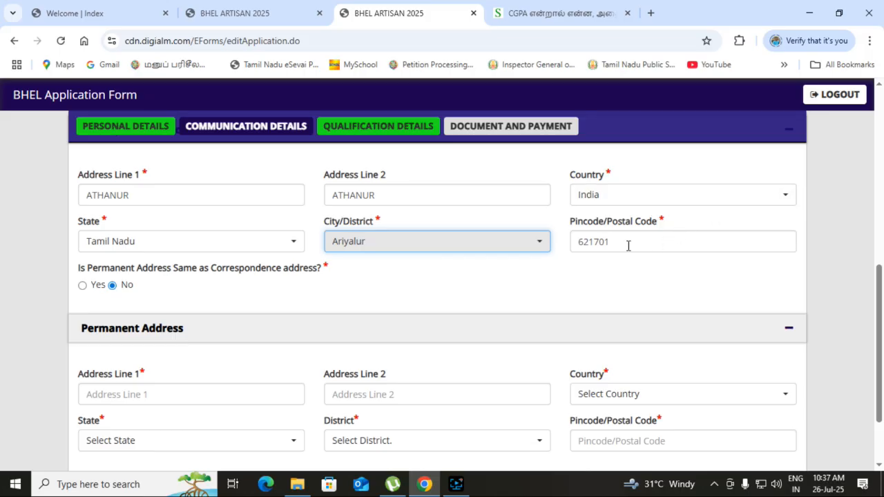
Step: Review the correspondence address, the question whether the permanent address is the same, and the permanent address fields required for a No answer
{"action": "scroll", "coordinate": [628, 247], "scroll_direction": "up", "scroll_amount": 1}
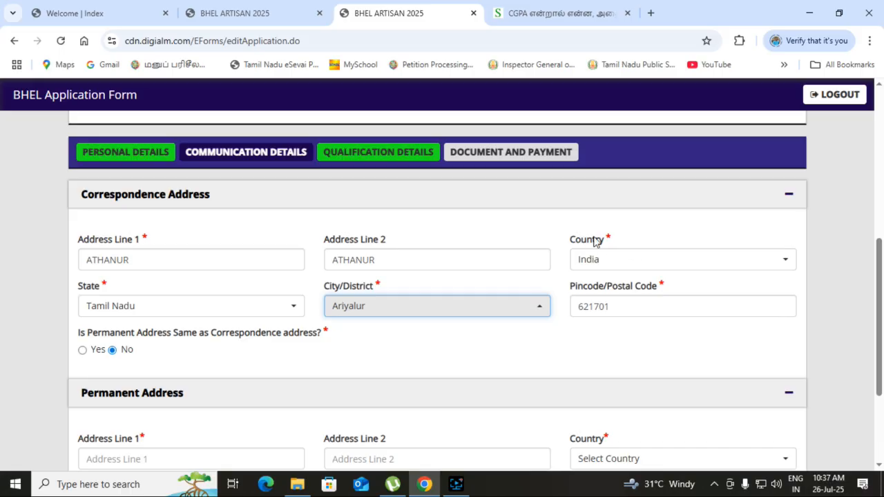
{"action": "scroll", "coordinate": [257, 231], "scroll_direction": "down", "scroll_amount": 1}
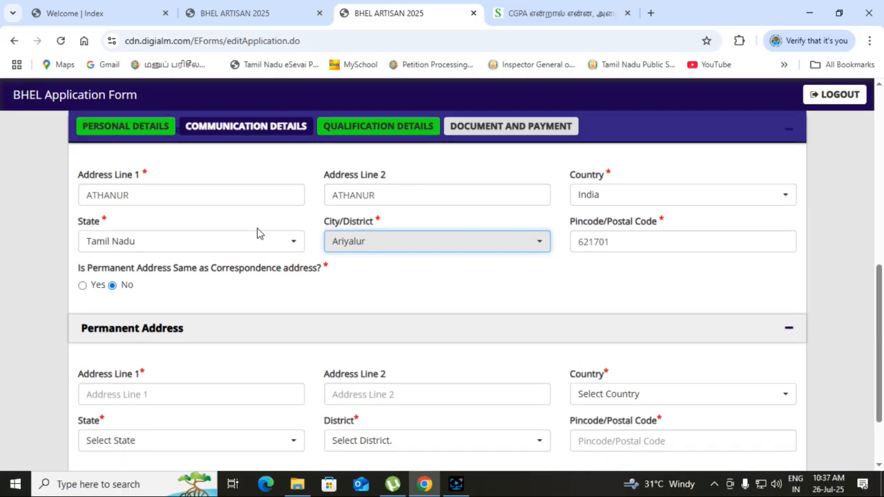
{"action": "scroll", "coordinate": [256, 233], "scroll_direction": "up", "scroll_amount": 1}
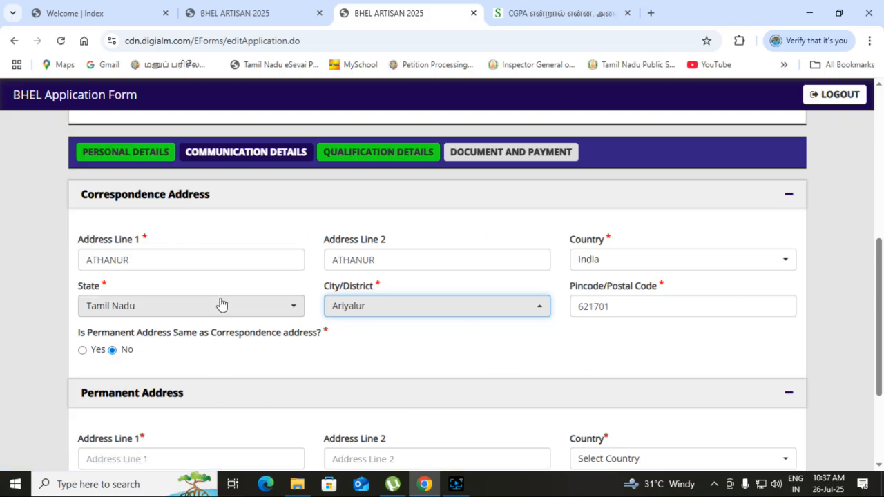
{"action": "scroll", "coordinate": [221, 301], "scroll_direction": "down", "scroll_amount": 2}
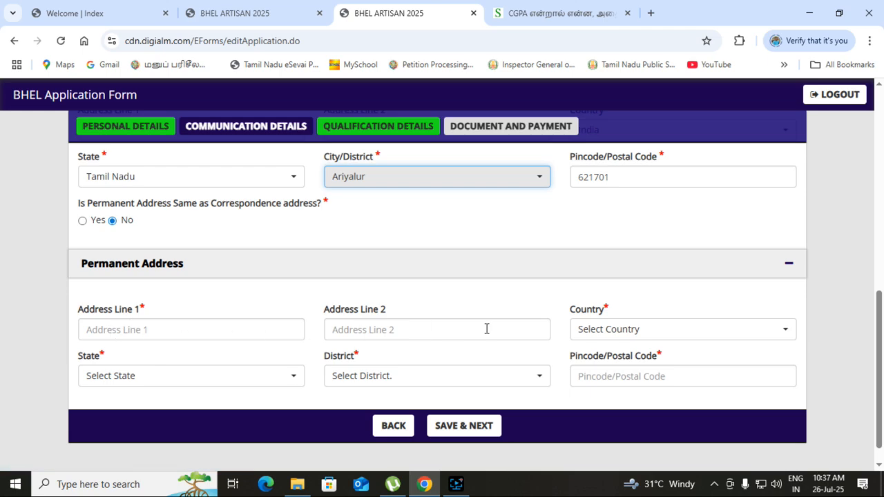
{"action": "scroll", "coordinate": [321, 334], "scroll_direction": "up", "scroll_amount": 1}
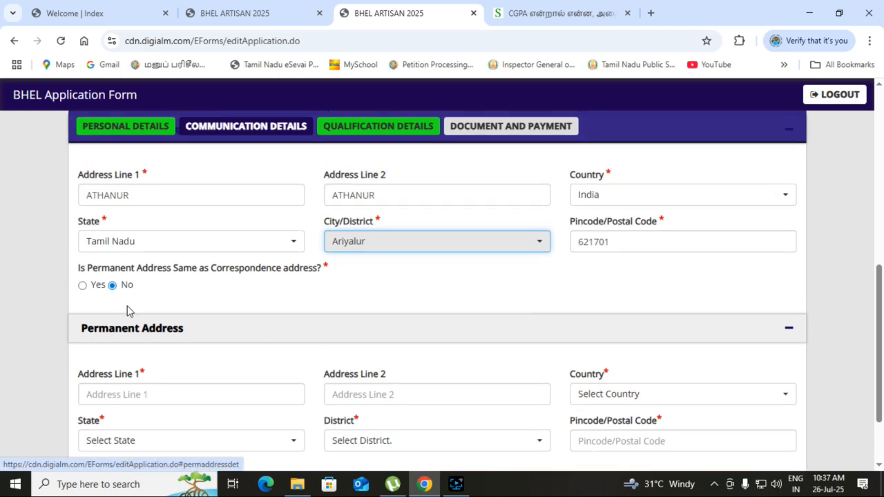
{"action": "scroll", "coordinate": [128, 312], "scroll_direction": "up", "scroll_amount": 1}
{"action": "scroll", "coordinate": [162, 283], "scroll_direction": "down", "scroll_amount": 1}
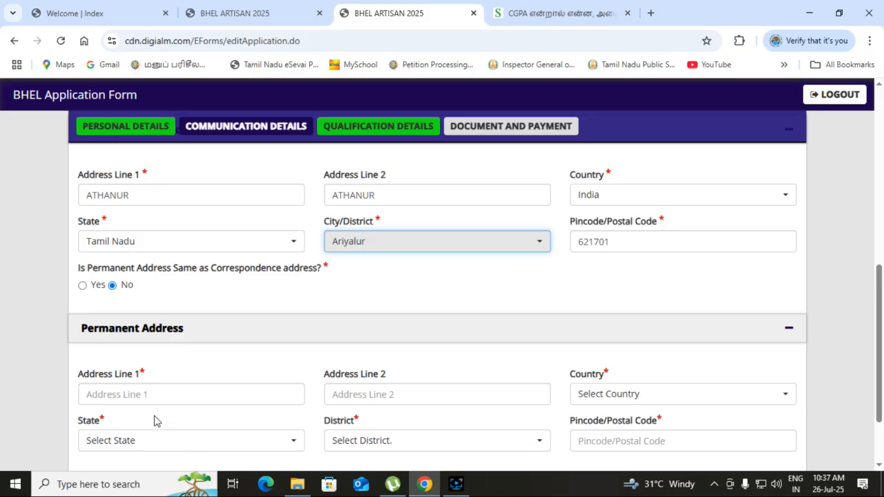
{"action": "scroll", "coordinate": [402, 421], "scroll_direction": "down", "scroll_amount": 1}
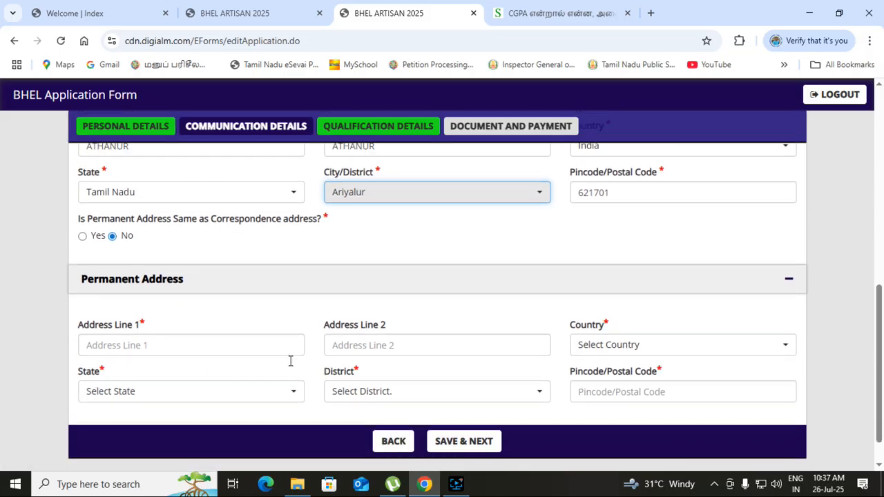
{"action": "scroll", "coordinate": [207, 345], "scroll_direction": "up", "scroll_amount": 1}
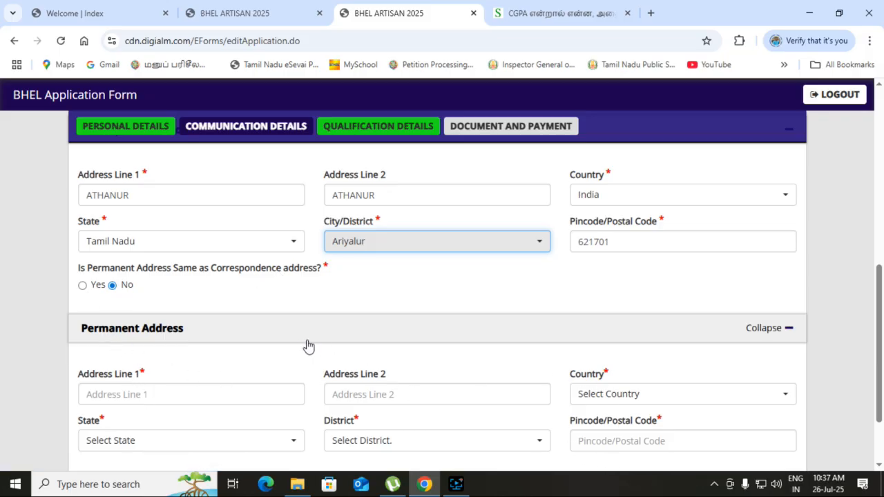
{"action": "scroll", "coordinate": [297, 345], "scroll_direction": "up", "scroll_amount": 1}
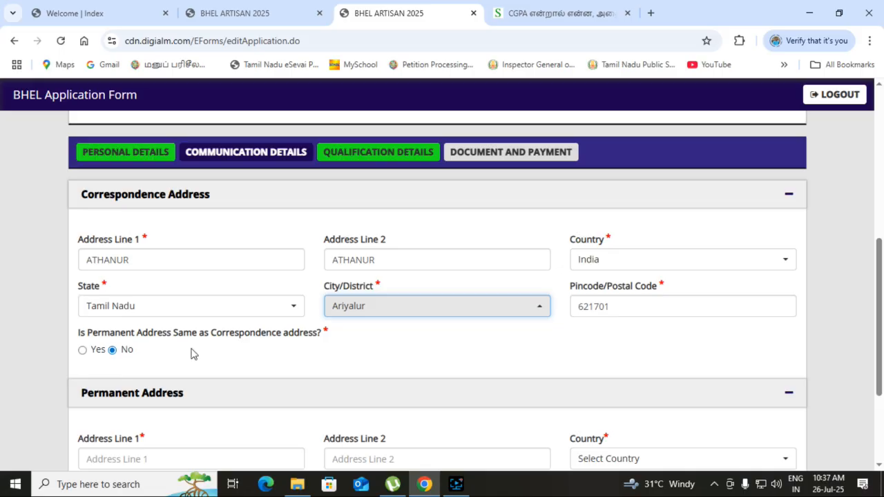
{"action": "scroll", "coordinate": [173, 355], "scroll_direction": "down", "scroll_amount": 2}
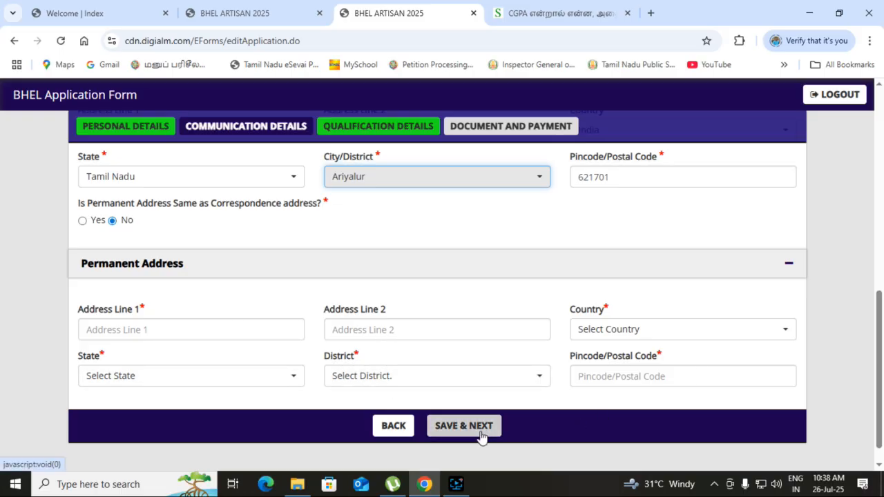
Step: Open the qualification details and switch the matriculation (10th) result from percentage to CGPA
{"action": "left_click", "coordinate": [386, 127]}
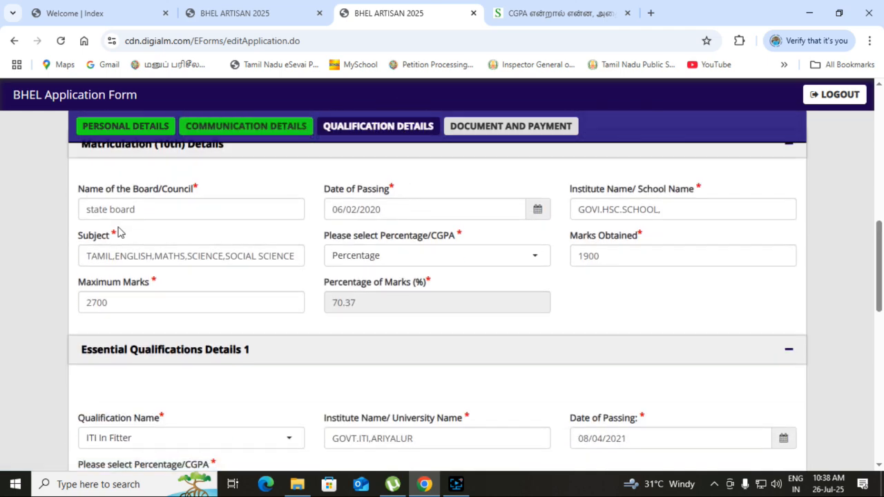
{"action": "scroll", "coordinate": [119, 231], "scroll_direction": "up", "scroll_amount": 1}
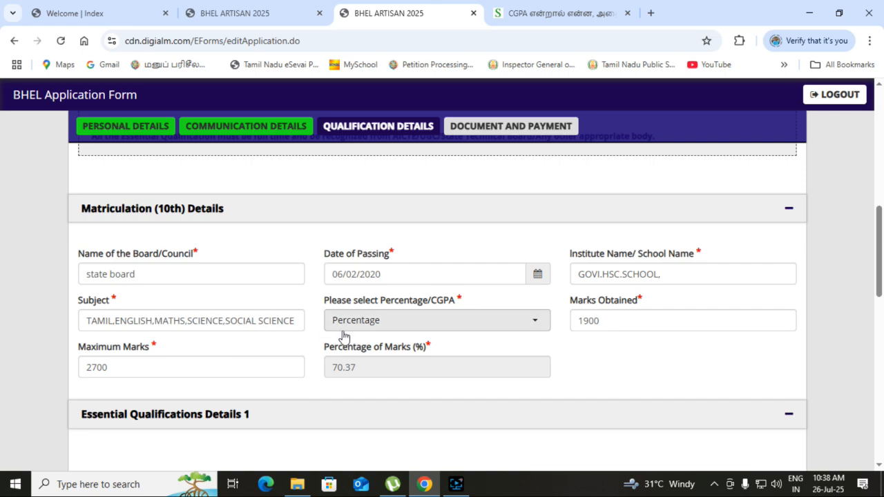
{"action": "left_click", "coordinate": [519, 330]}
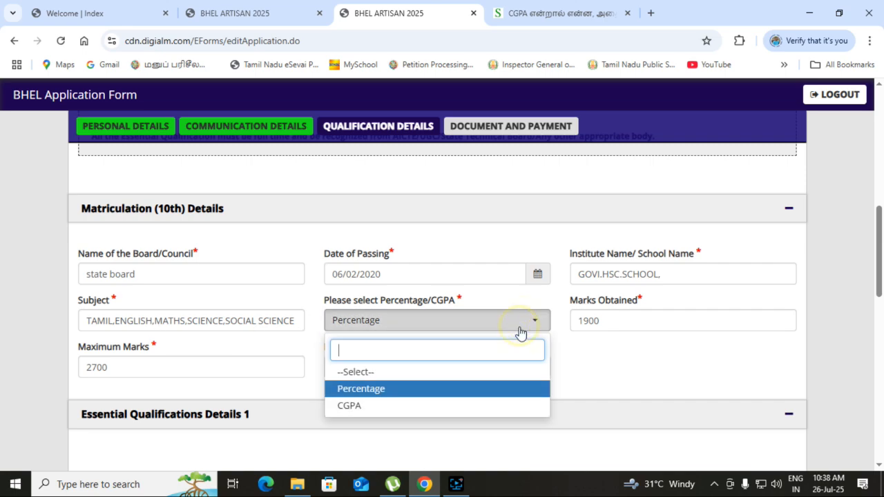
{"action": "left_click", "coordinate": [359, 407]}
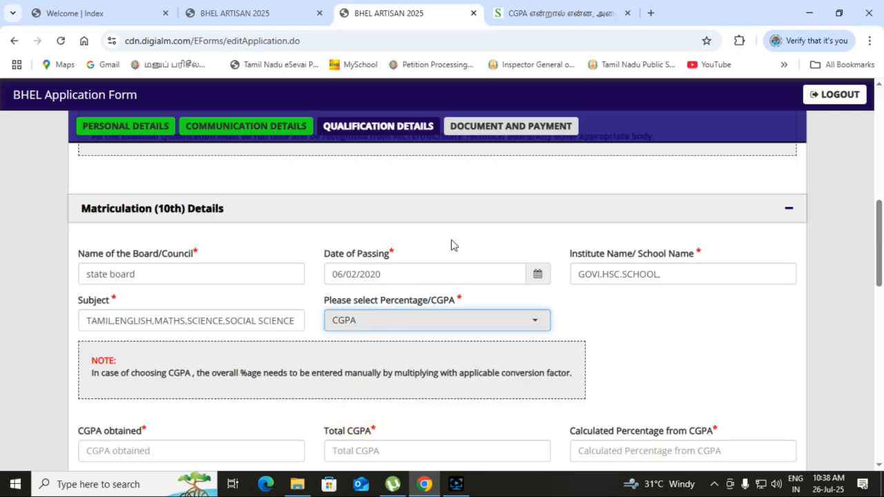
Step: Switch to the siecindia.com article on CGPA and read how CGPA and percentage are converted, along with the common CGPA ranges
{"action": "left_click", "coordinate": [562, 16]}
{"action": "scroll", "coordinate": [289, 239], "scroll_direction": "up", "scroll_amount": 2}
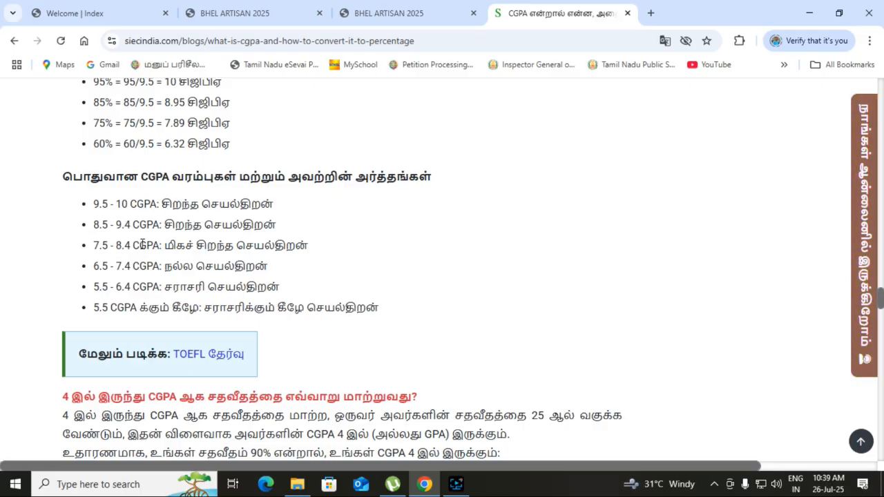
{"action": "scroll", "coordinate": [143, 239], "scroll_direction": "down", "scroll_amount": 2}
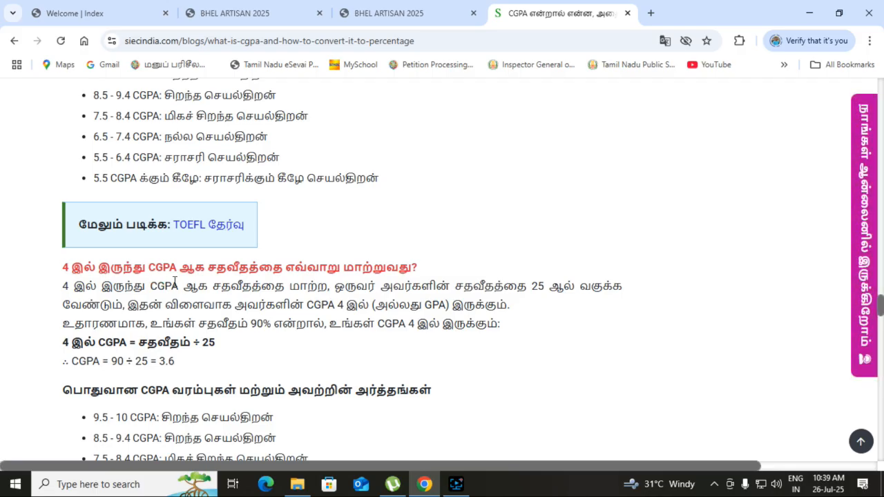
{"action": "scroll", "coordinate": [176, 282], "scroll_direction": "down", "scroll_amount": 1}
{"action": "scroll", "coordinate": [214, 219], "scroll_direction": "down", "scroll_amount": 1}
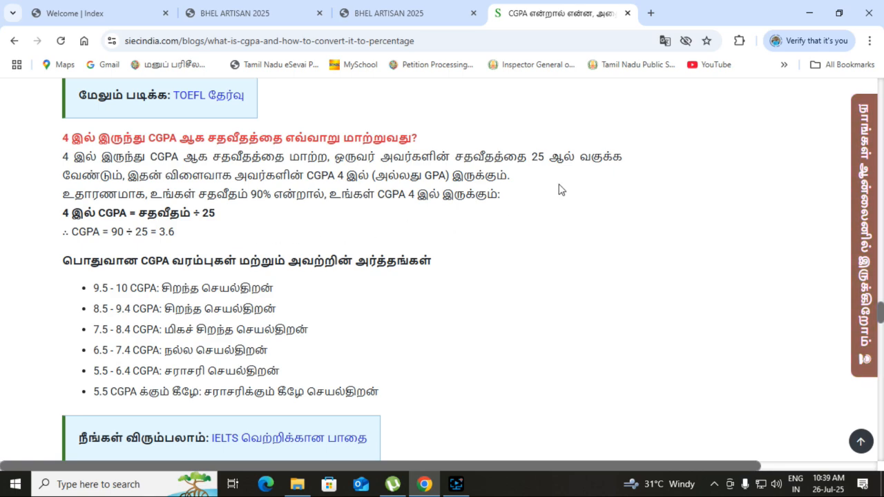
{"action": "scroll", "coordinate": [515, 207], "scroll_direction": "down", "scroll_amount": 1}
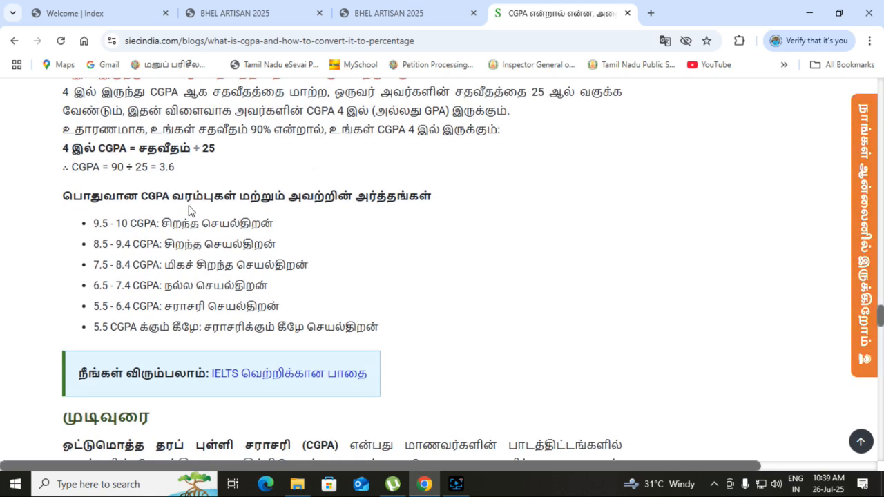
{"action": "scroll", "coordinate": [194, 211], "scroll_direction": "down", "scroll_amount": 2}
{"action": "scroll", "coordinate": [221, 271], "scroll_direction": "up", "scroll_amount": 5}
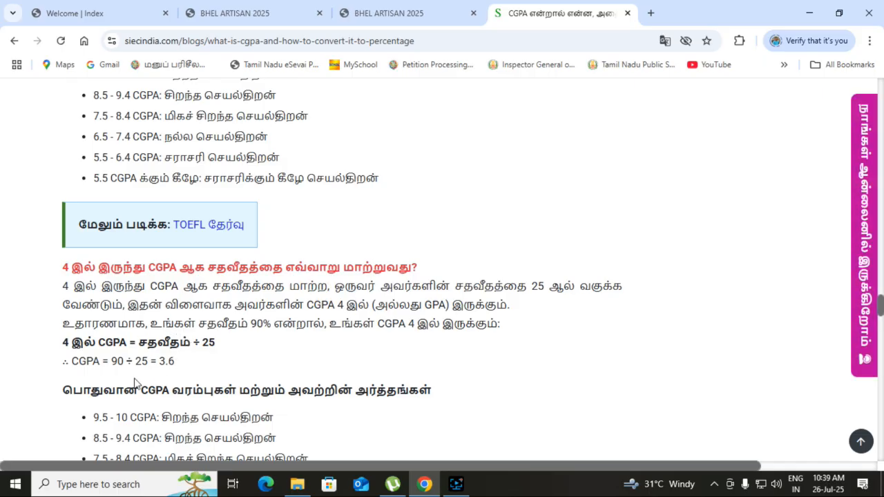
Step: Review the article's worked examples and step-by-step method for converting a percentage to CGPA
{"action": "scroll", "coordinate": [235, 316], "scroll_direction": "up", "scroll_amount": 2}
{"action": "scroll", "coordinate": [235, 317], "scroll_direction": "up", "scroll_amount": 3}
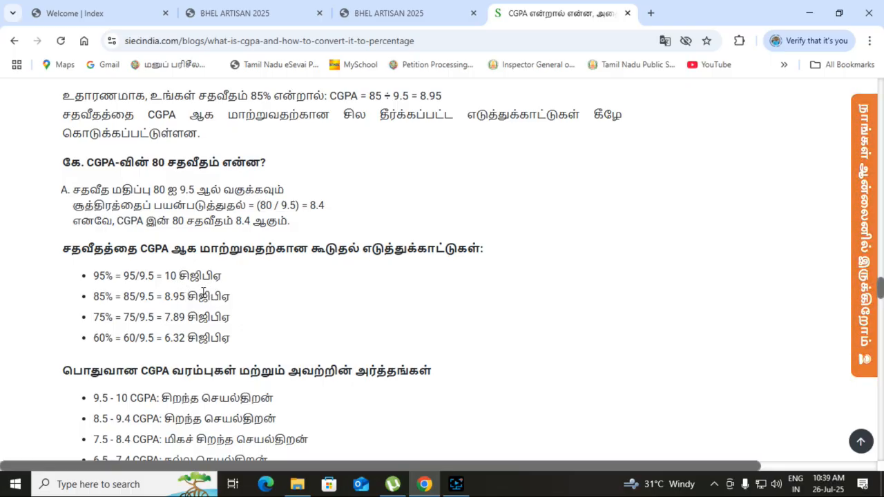
{"action": "scroll", "coordinate": [256, 233], "scroll_direction": "up", "scroll_amount": 1}
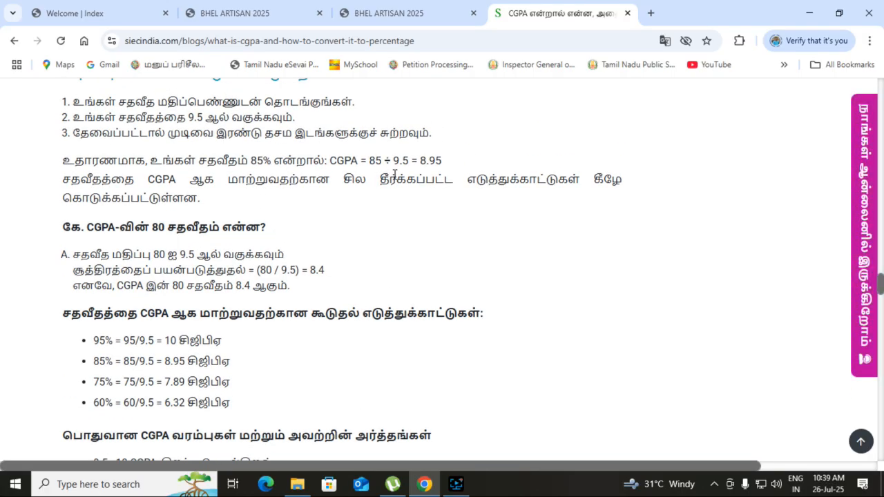
{"action": "scroll", "coordinate": [392, 174], "scroll_direction": "up", "scroll_amount": 1}
{"action": "scroll", "coordinate": [243, 231], "scroll_direction": "up", "scroll_amount": 1}
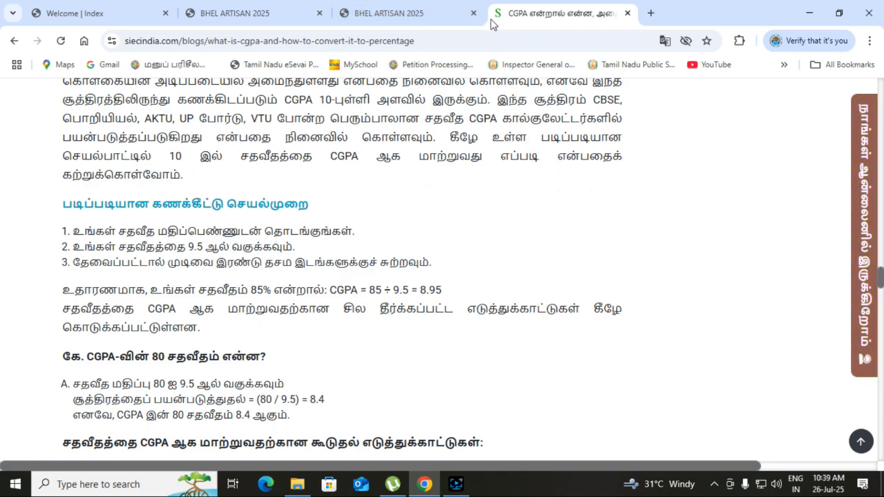
Step: Switch back to the BHEL application form and set the matriculation (10th) result type to Percentage
{"action": "left_click", "coordinate": [408, 14]}
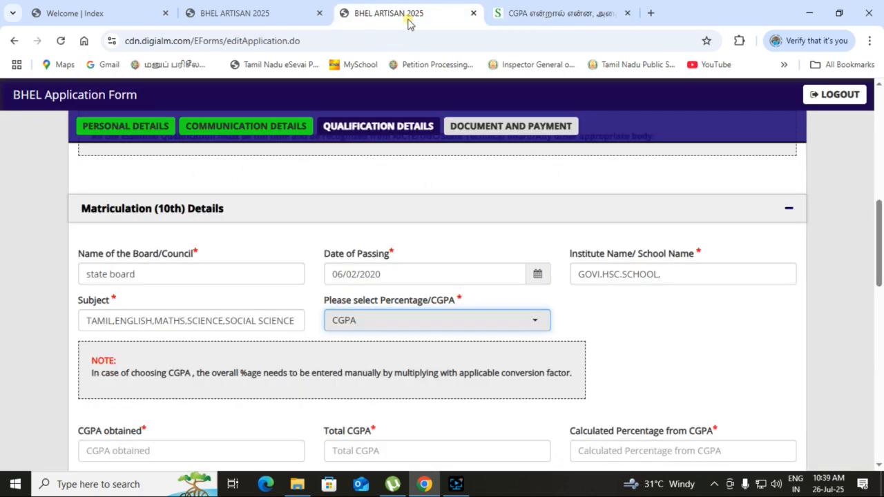
{"action": "left_click", "coordinate": [460, 321]}
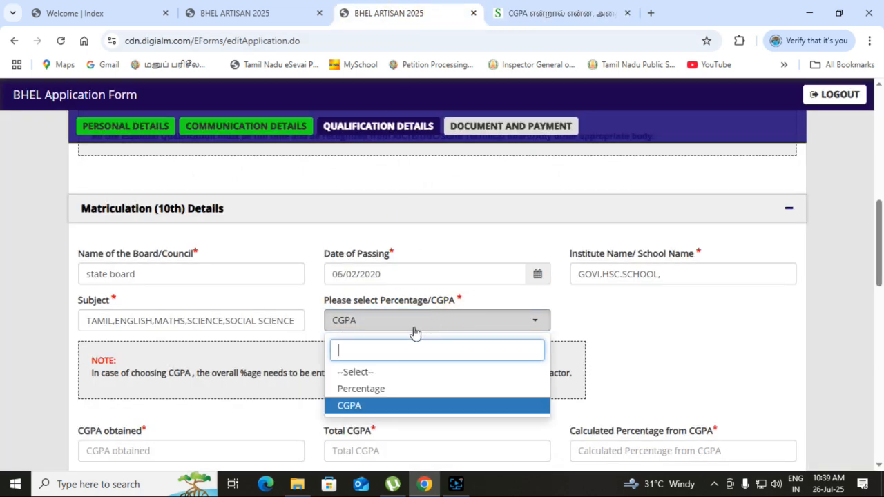
{"action": "left_click", "coordinate": [385, 389]}
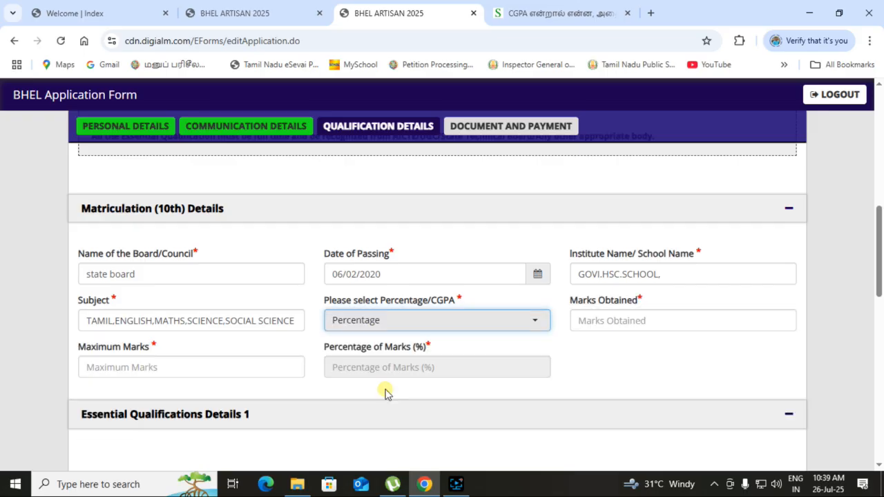
Step: Enter 400 marks obtained and 500 maximum marks for matriculation, letting the form calculate the percentage
{"action": "left_click", "coordinate": [609, 323]}
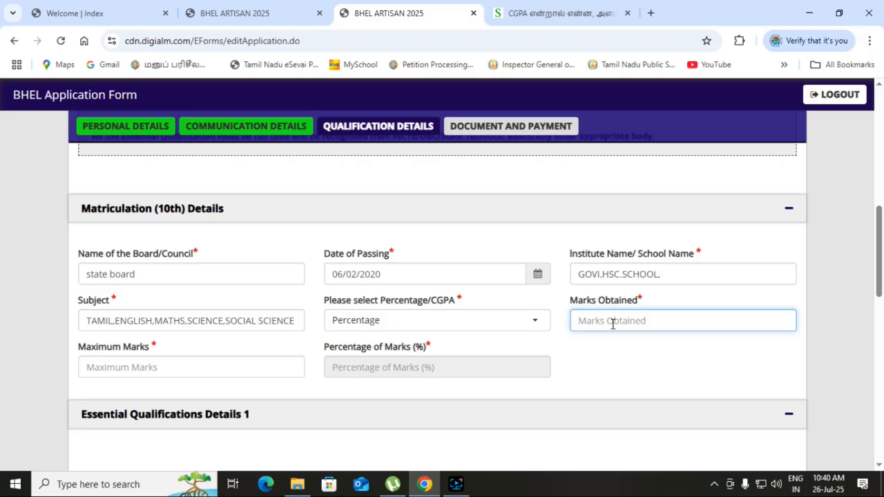
{"action": "type", "text": "400"}
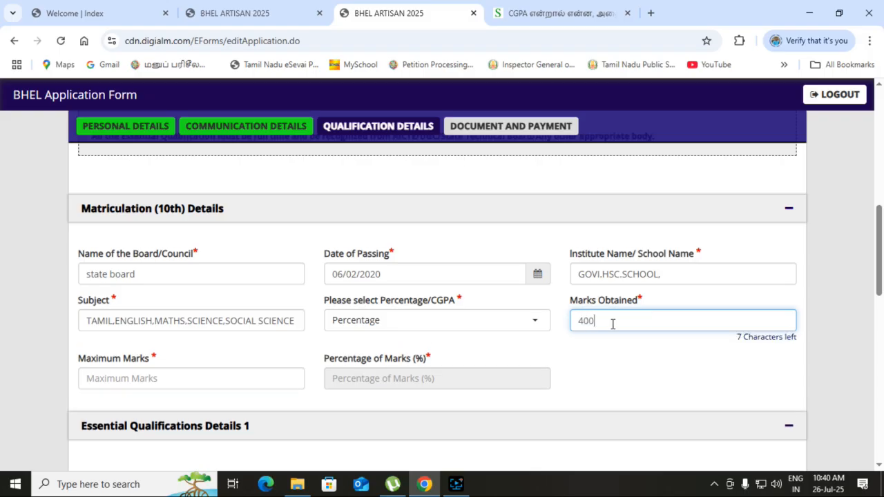
{"action": "left_click", "coordinate": [211, 386]}
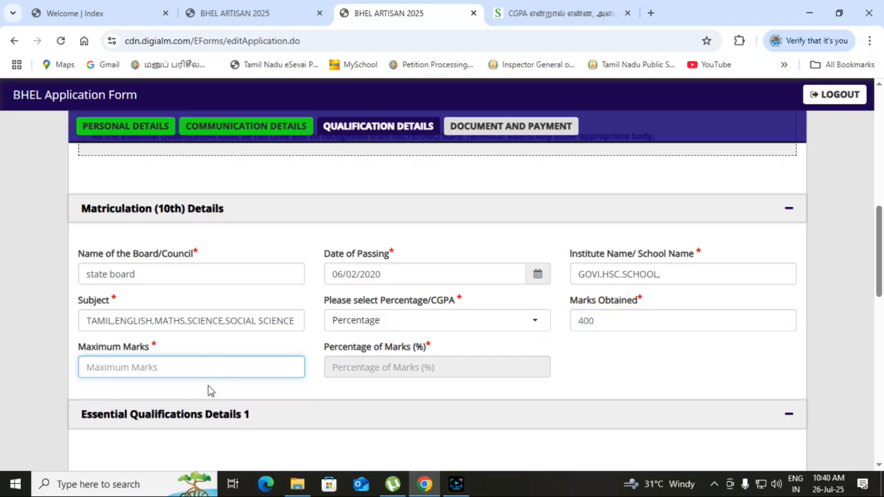
{"action": "type", "text": "500"}
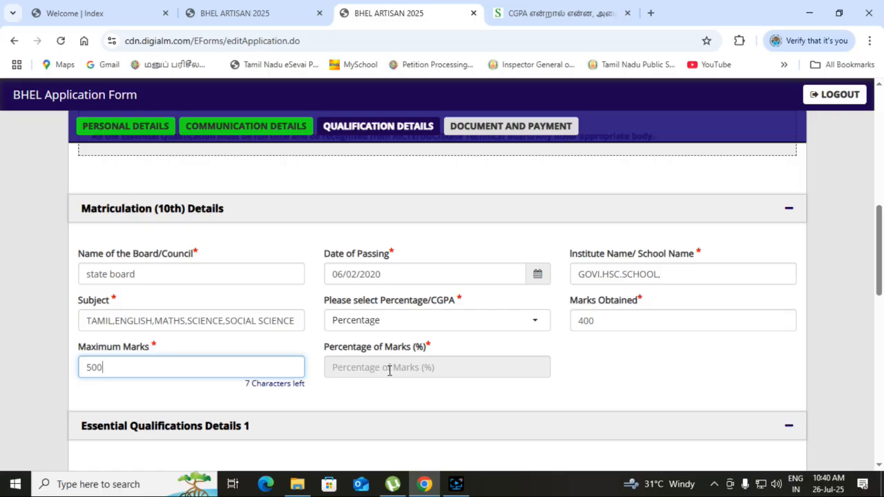
{"action": "left_click", "coordinate": [386, 371]}
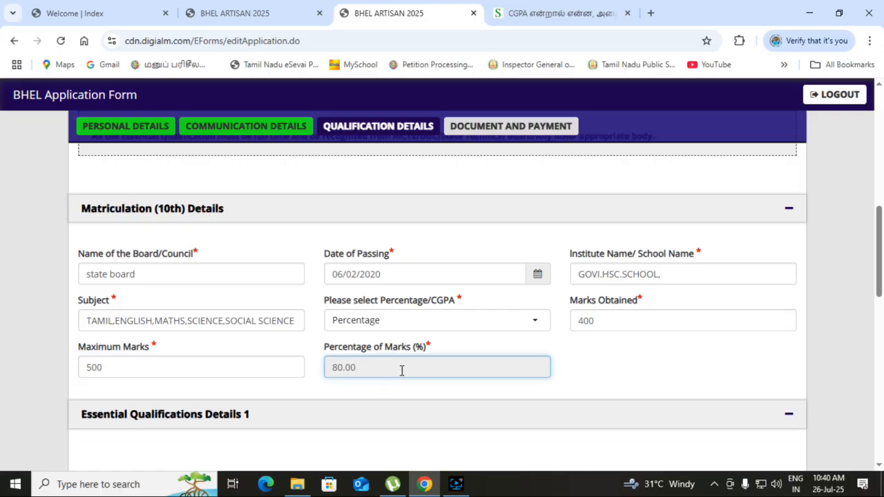
Step: In Essential Qualifications Details 1, select ITI In Fitter as the qualification and set the result type to Percentage
{"action": "scroll", "coordinate": [557, 331], "scroll_direction": "down", "scroll_amount": 1}
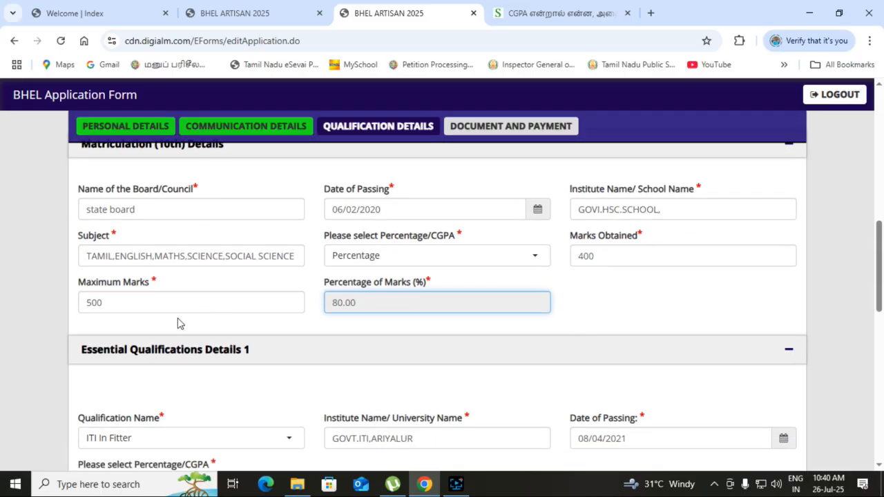
{"action": "scroll", "coordinate": [296, 301], "scroll_direction": "down", "scroll_amount": 1}
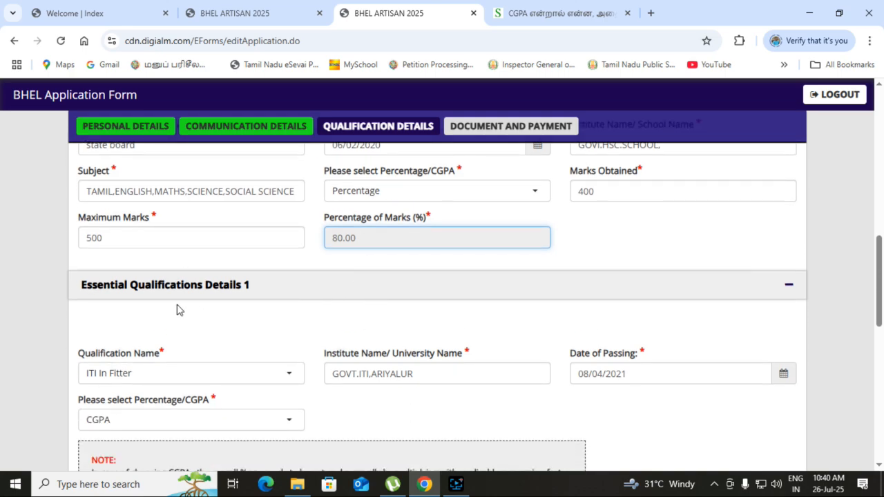
{"action": "scroll", "coordinate": [255, 291], "scroll_direction": "down", "scroll_amount": 1}
{"action": "scroll", "coordinate": [255, 290], "scroll_direction": "down", "scroll_amount": 1}
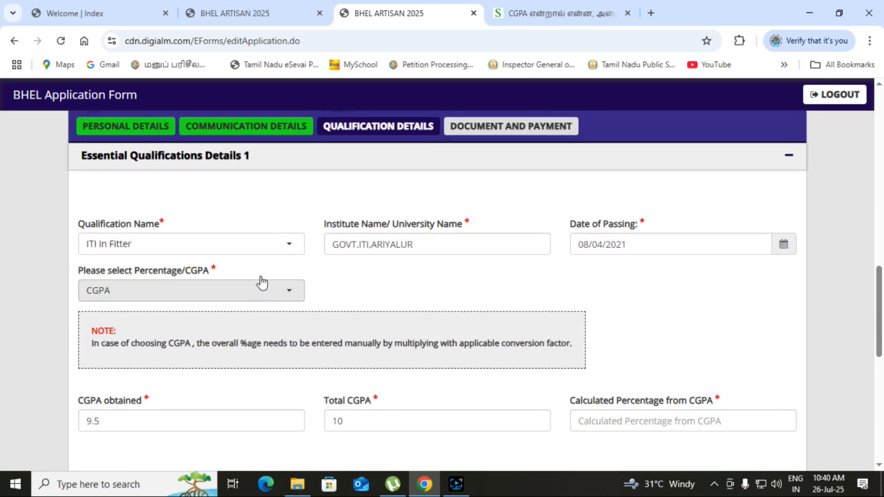
{"action": "left_click", "coordinate": [281, 257]}
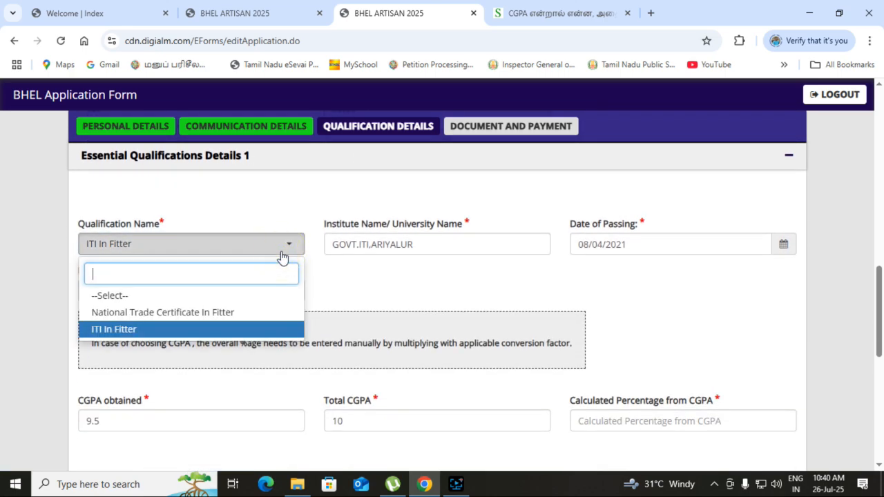
{"action": "left_click", "coordinate": [138, 330]}
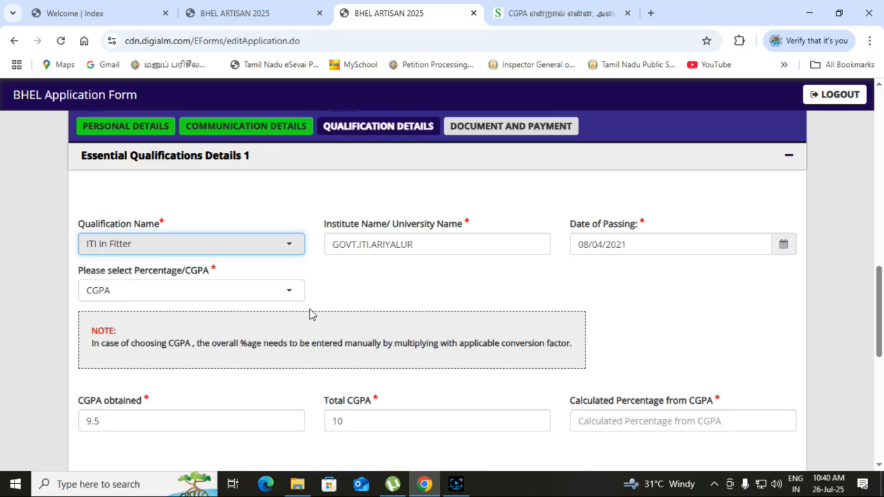
{"action": "scroll", "coordinate": [297, 313], "scroll_direction": "down", "scroll_amount": 1}
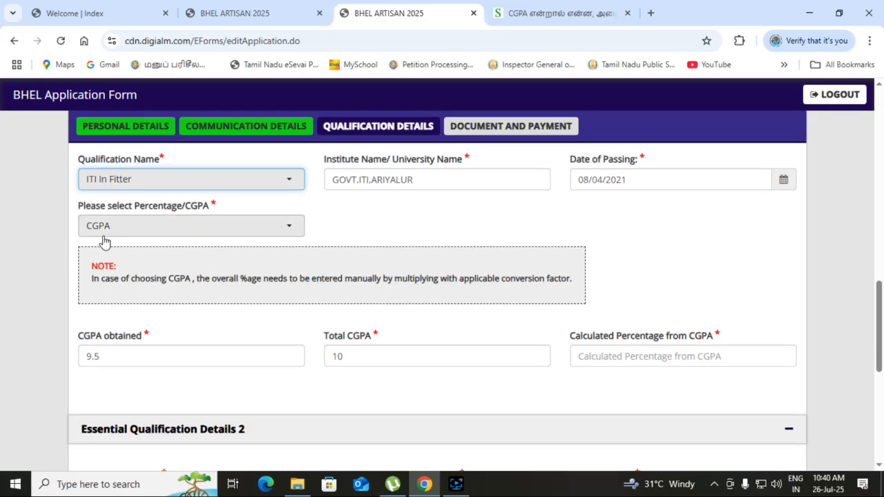
{"action": "left_click", "coordinate": [272, 233]}
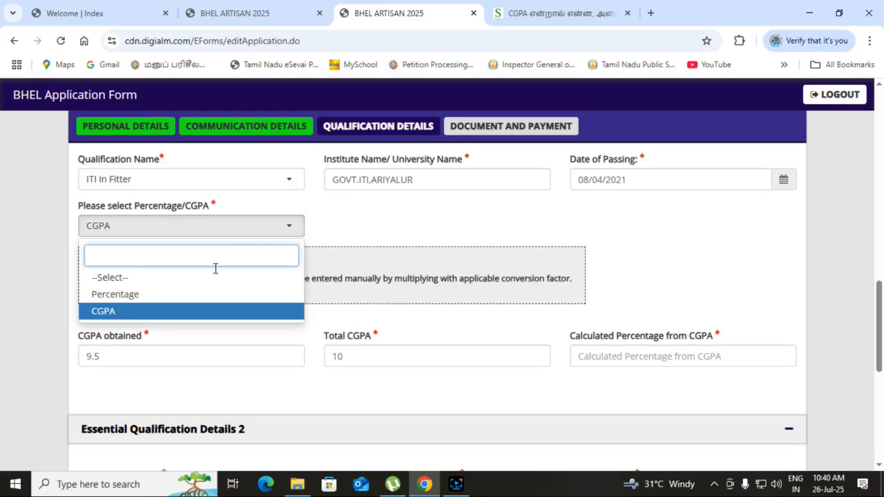
{"action": "left_click", "coordinate": [153, 297]}
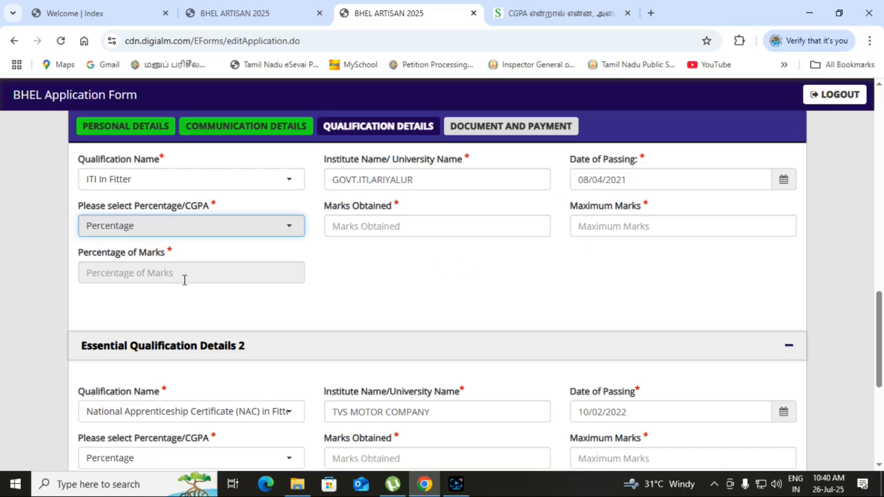
Step: Enter 520 marks obtained and 700 maximum marks for the ITI In Fitter qualification
{"action": "left_click", "coordinate": [376, 229]}
{"action": "type", "text": "700"}
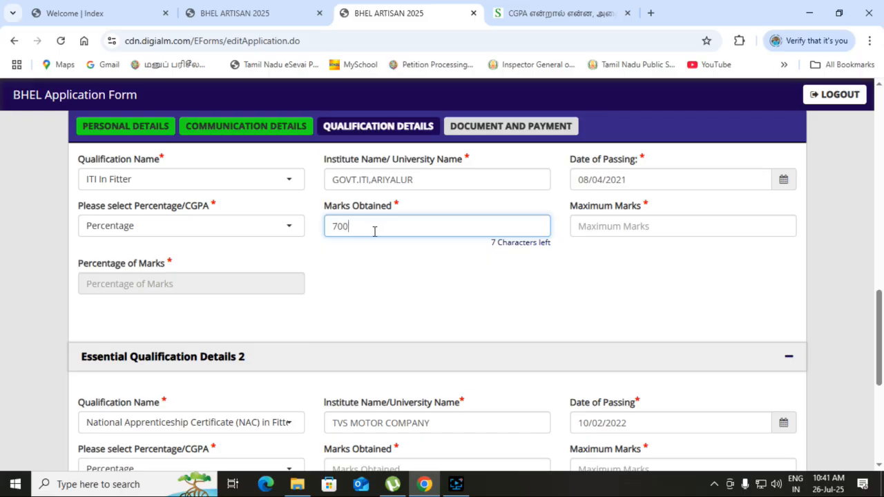
{"action": "key", "text": "BackSpace"}
{"action": "key", "text": "BackSpace"}
{"action": "type", "text": "520"}
{"action": "left_click", "coordinate": [617, 227]}
{"action": "type", "text": "700"}
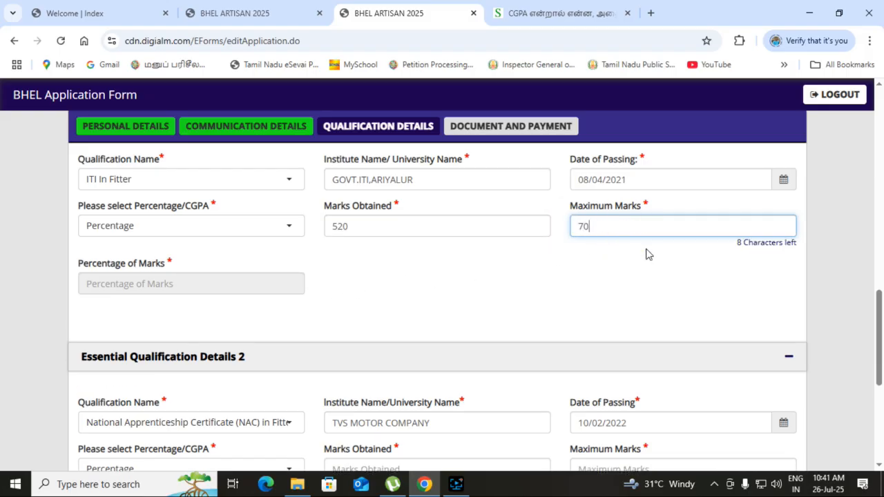
{"action": "left_click", "coordinate": [213, 291]}
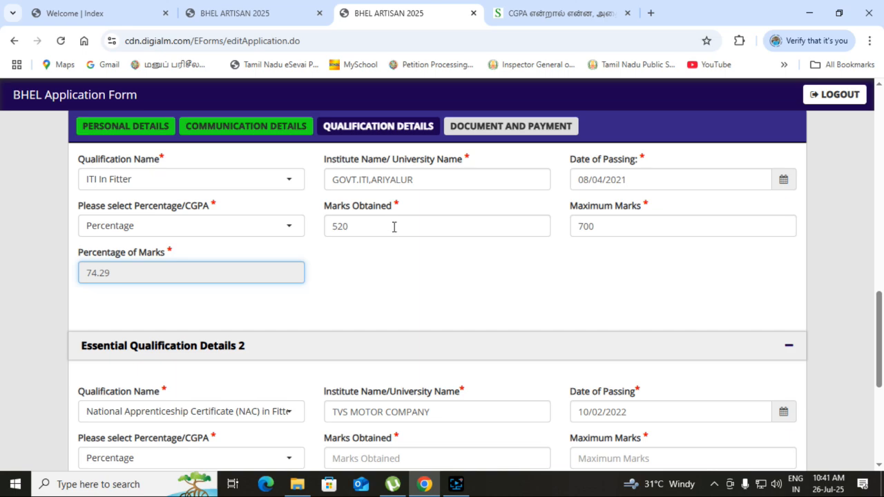
Step: Try to enter 2700 as the marks obtained for the ITI In Fitter qualification and dismiss the alert
{"action": "scroll", "coordinate": [394, 226], "scroll_direction": "up", "scroll_amount": 1}
{"action": "left_click_drag", "start_coordinate": [330, 293], "coordinate": [372, 292]}
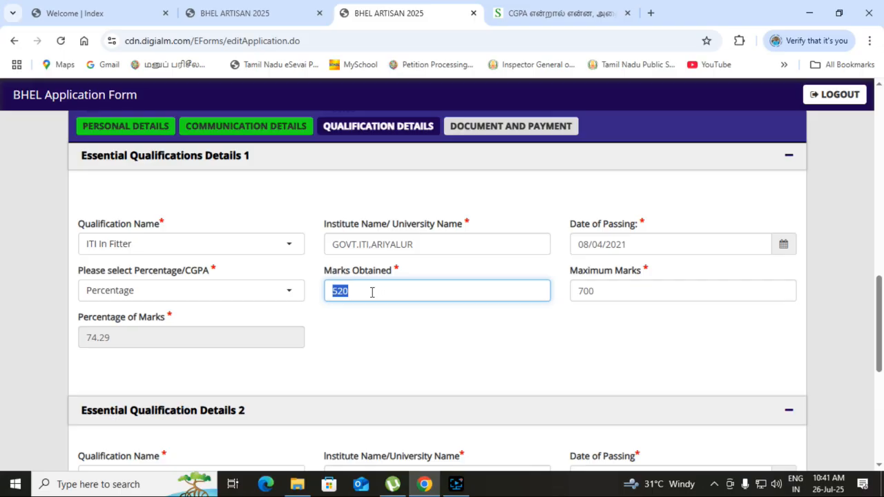
{"action": "type", "text": "27"}
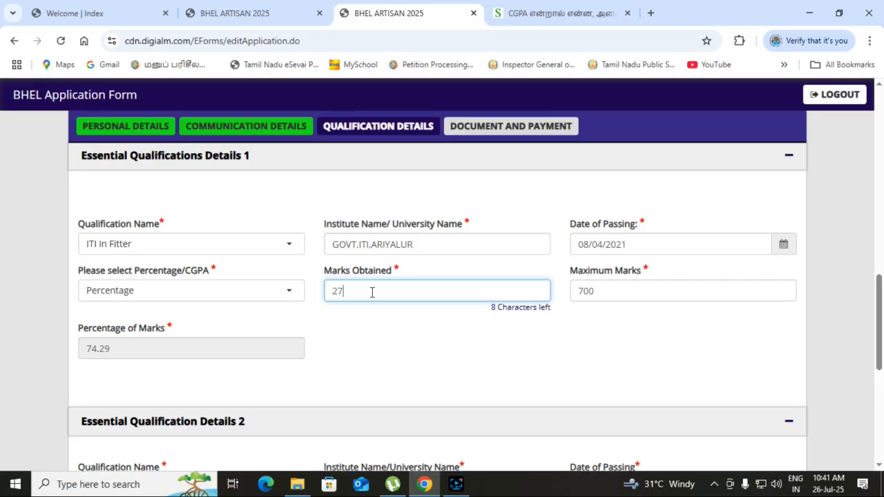
{"action": "type", "text": "00"}
{"action": "left_click", "coordinate": [628, 297]}
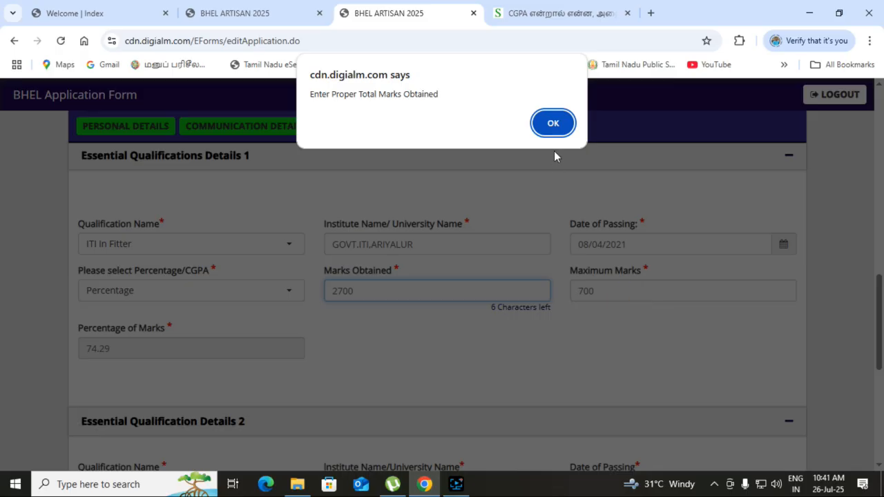
{"action": "left_click", "coordinate": [553, 122]}
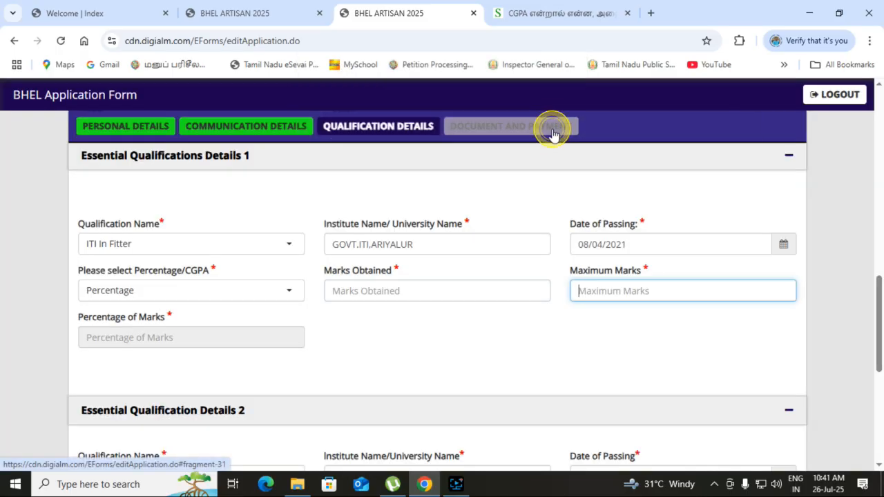
Step: Enter 1900 marks obtained and 2700 maximum marks for the ITI In Fitter qualification, letting the form calculate the percentage
{"action": "left_click", "coordinate": [367, 298]}
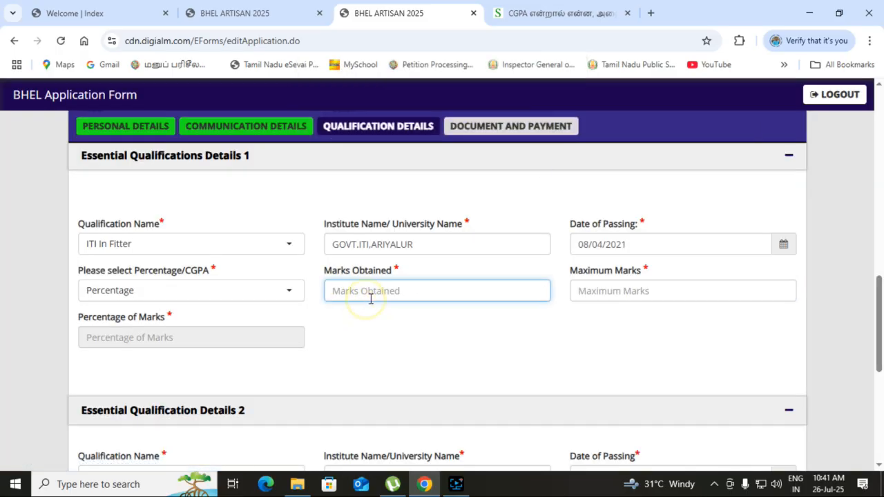
{"action": "type", "text": "1900"}
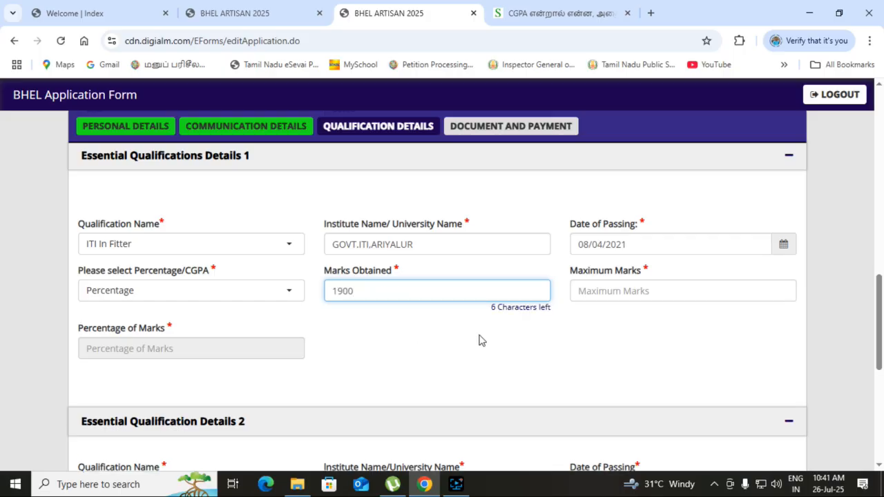
{"action": "left_click", "coordinate": [613, 293]}
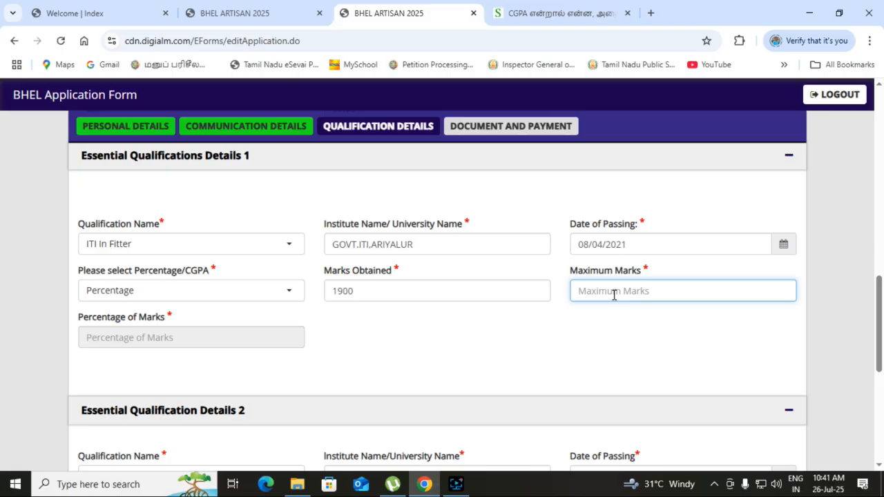
{"action": "type", "text": "2700"}
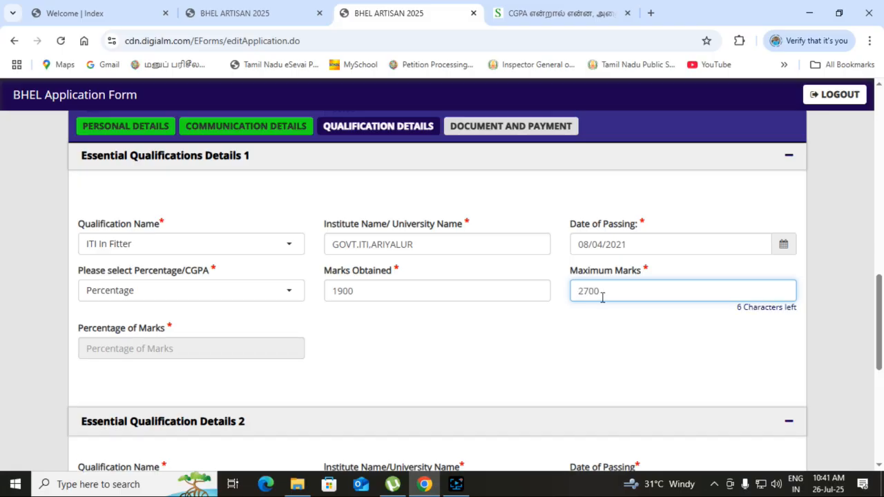
{"action": "left_click", "coordinate": [187, 355]}
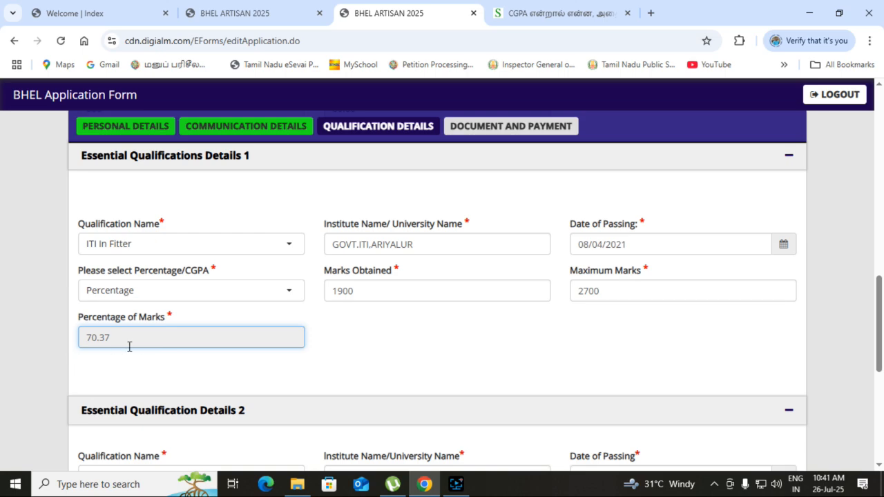
Step: In Essential Qualification Details 2, select National Apprenticeship Certificate (NAC) in Fitter as the qualification and Percentage as the result type
{"action": "scroll", "coordinate": [213, 352], "scroll_direction": "down", "scroll_amount": 1}
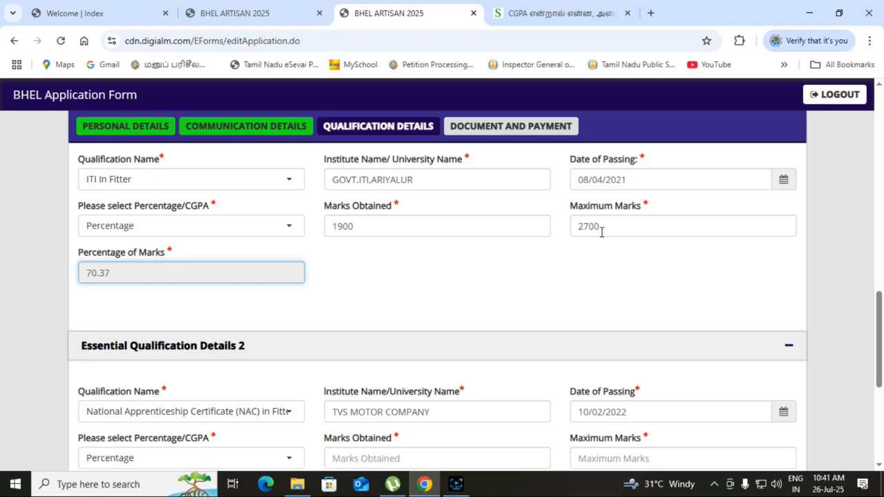
{"action": "scroll", "coordinate": [286, 266], "scroll_direction": "down", "scroll_amount": 2}
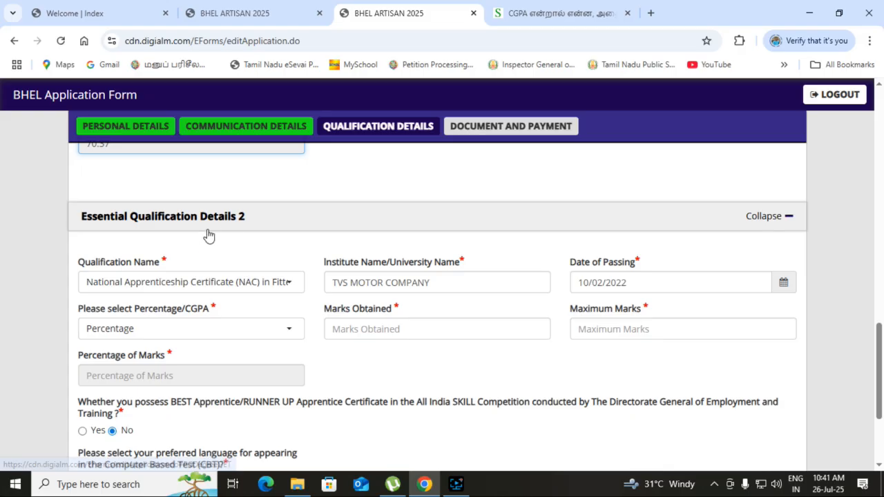
{"action": "scroll", "coordinate": [226, 232], "scroll_direction": "down", "scroll_amount": 1}
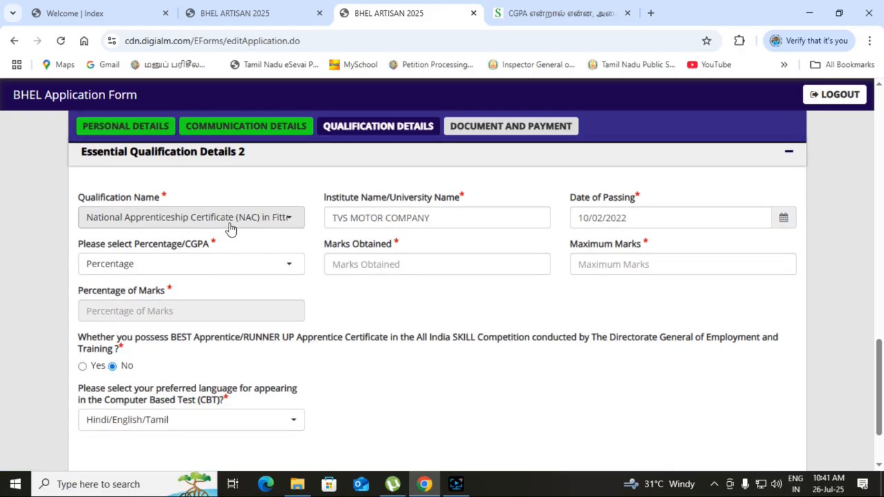
{"action": "left_click", "coordinate": [297, 227]}
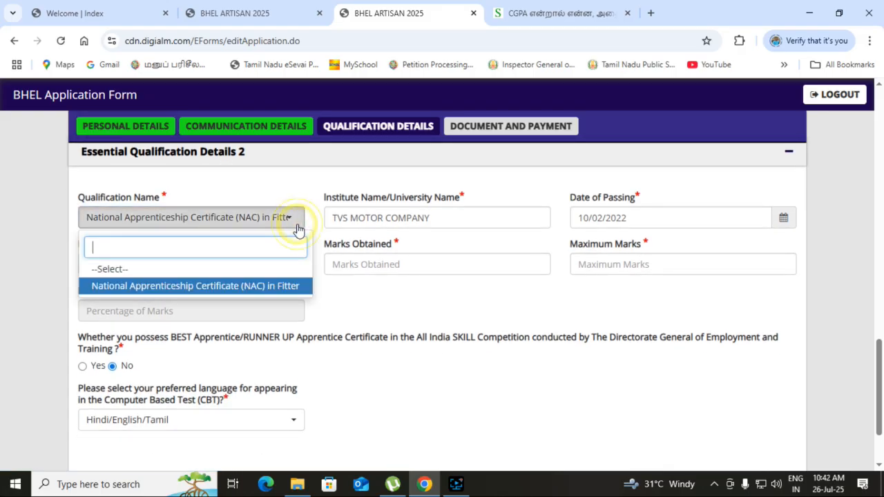
{"action": "left_click", "coordinate": [212, 287]}
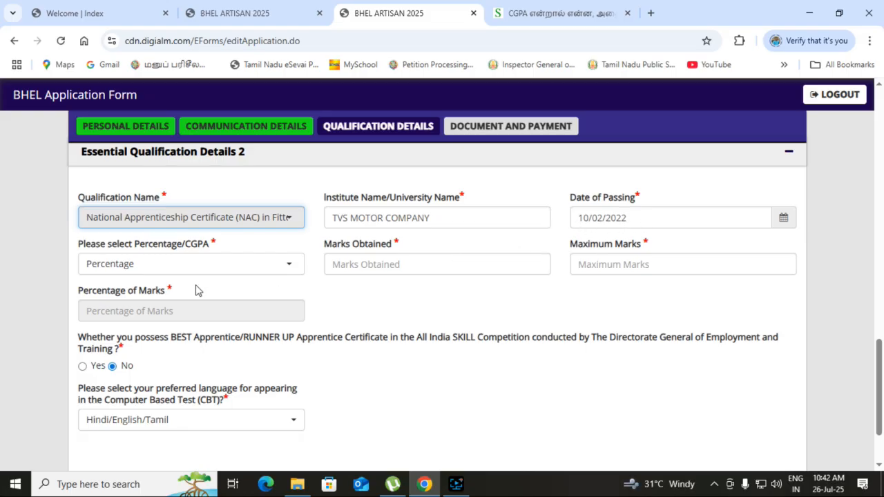
{"action": "left_click", "coordinate": [254, 273]}
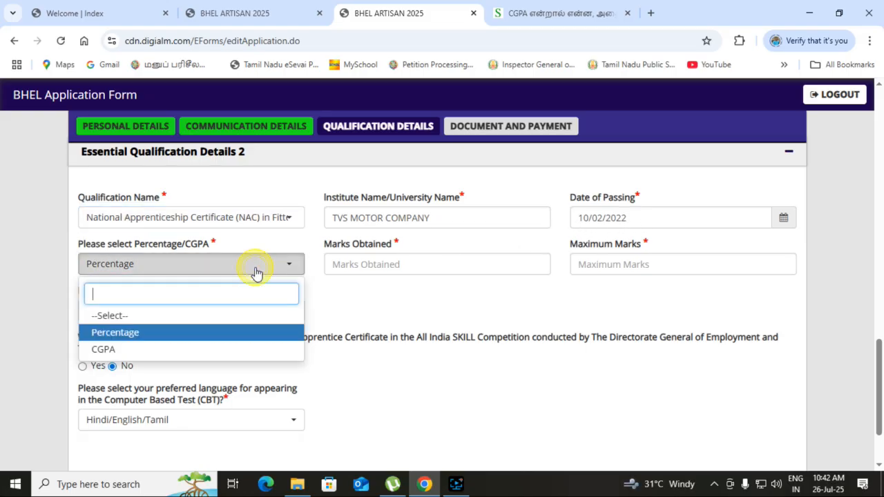
{"action": "left_click", "coordinate": [131, 334]}
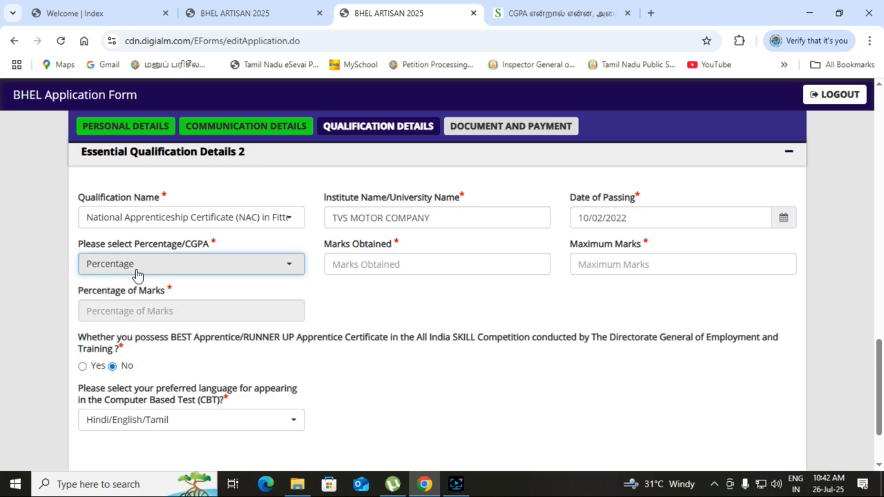
Step: Enter 520 marks obtained and 650 maximum marks for the NAC in Fitter qualification, letting the form calculate the percentage
{"action": "left_click", "coordinate": [385, 266]}
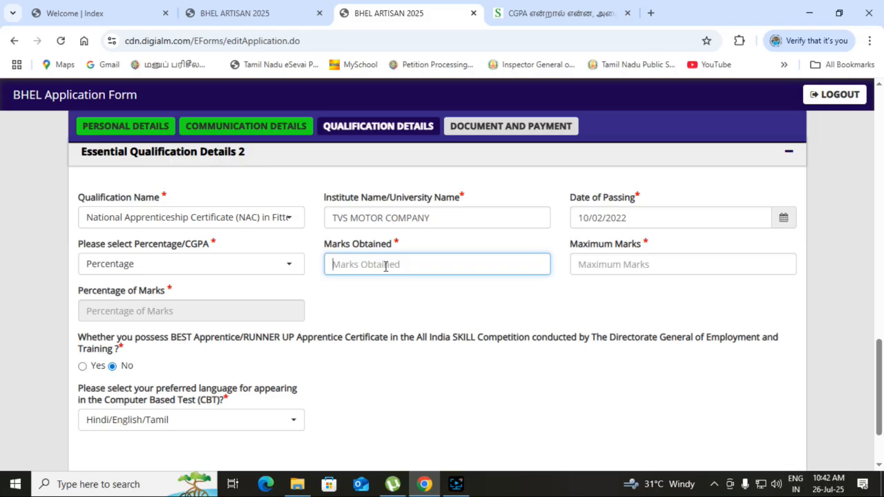
{"action": "type", "text": "5"}
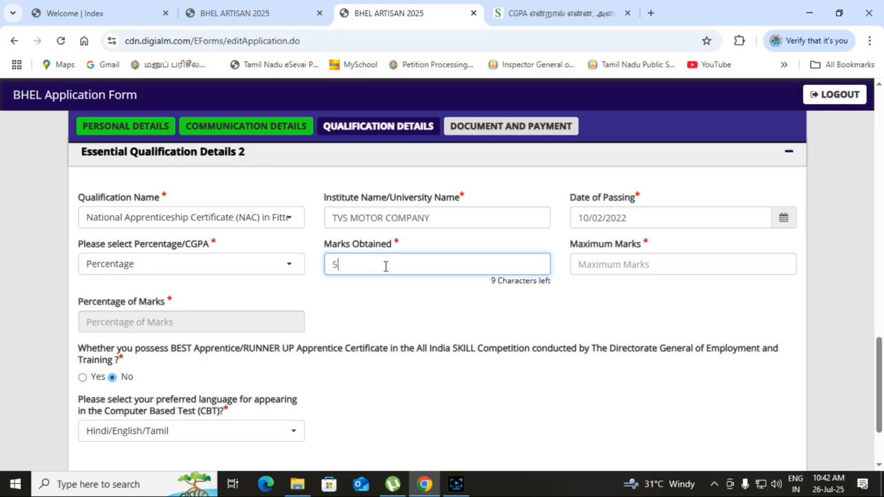
{"action": "type", "text": "20"}
{"action": "left_click", "coordinate": [623, 263]}
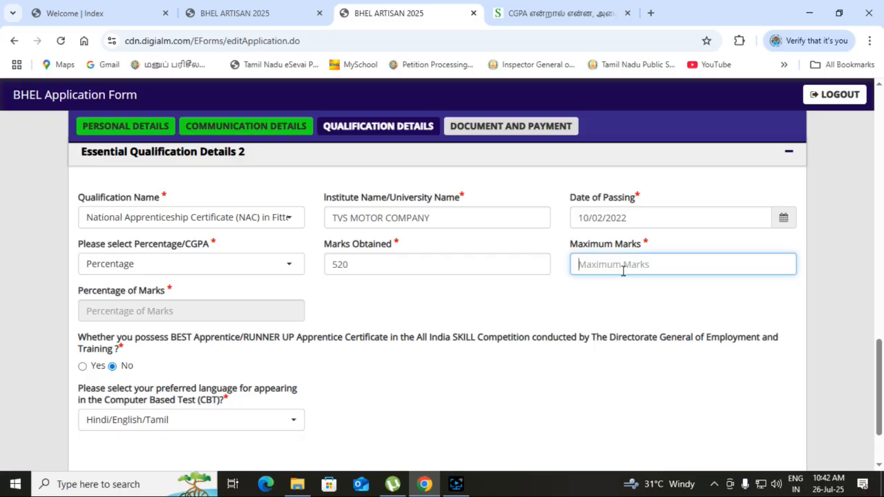
{"action": "type", "text": "650"}
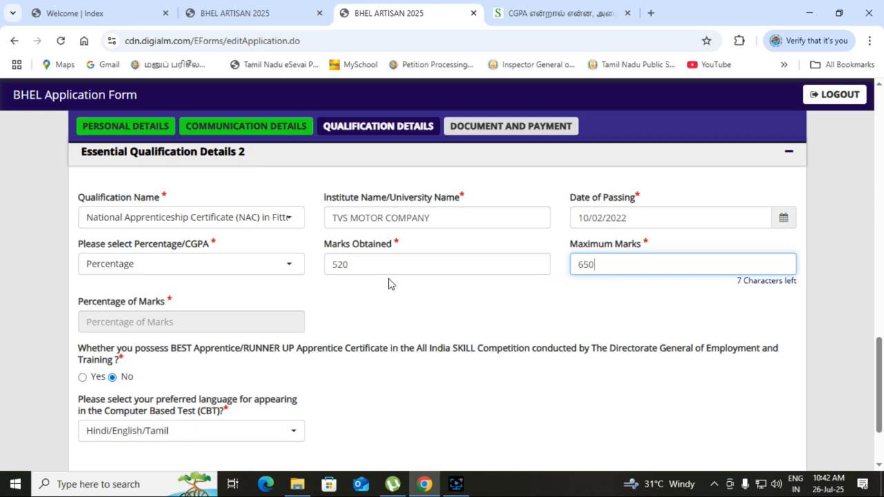
{"action": "double_click", "coordinate": [365, 265]}
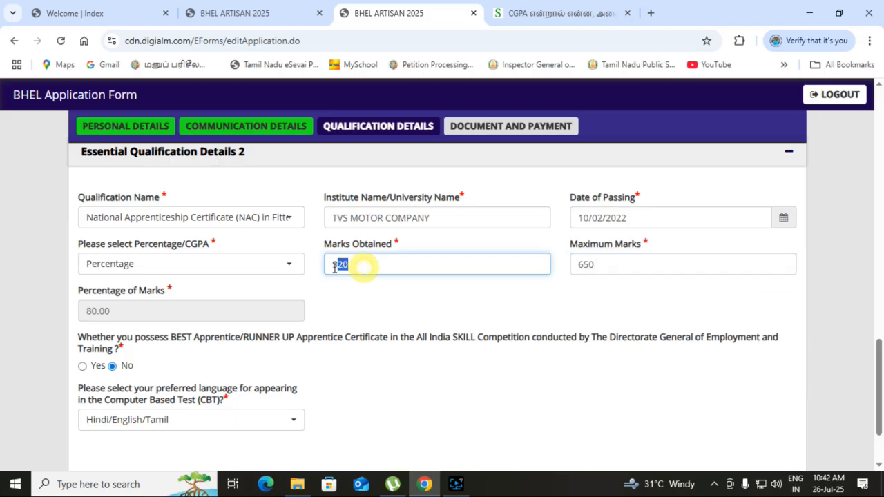
{"action": "double_click", "coordinate": [605, 265]}
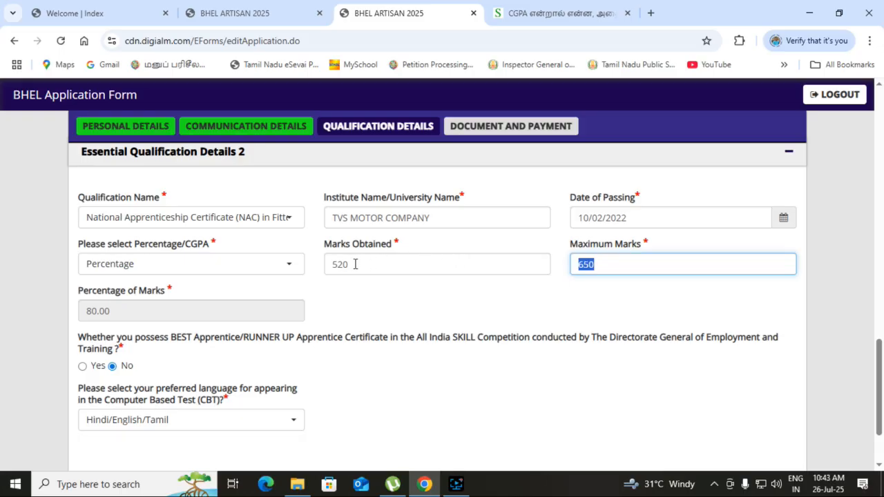
Step: Answer Yes to the BEST Apprentice/RUNNER UP certificate question to read its note, and set the answer back to No
{"action": "scroll", "coordinate": [250, 302], "scroll_direction": "down", "scroll_amount": 1}
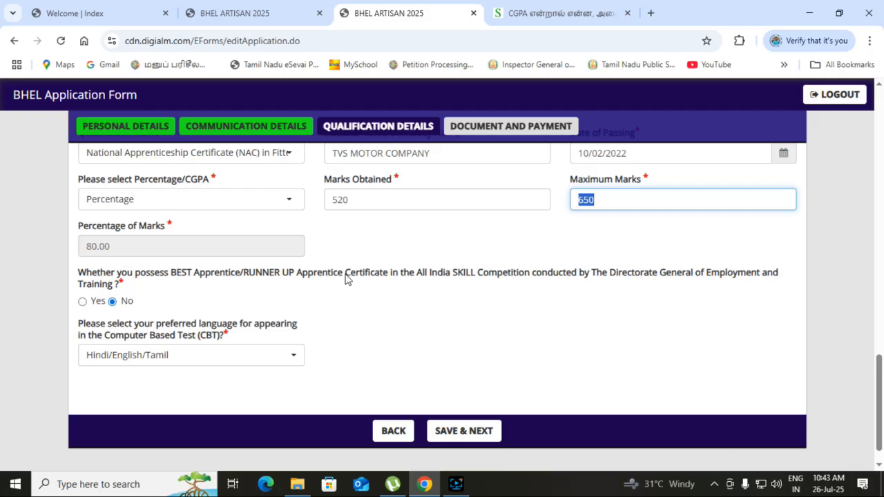
{"action": "left_click", "coordinate": [111, 305]}
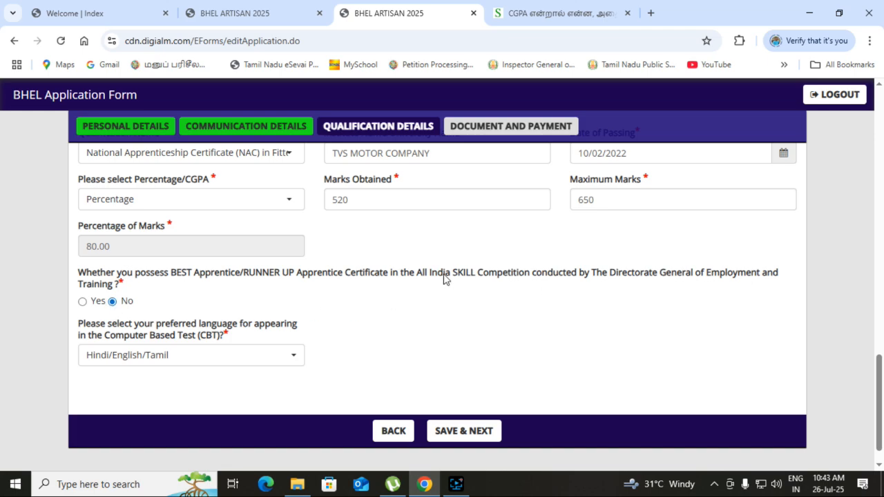
{"action": "left_click", "coordinate": [82, 302]}
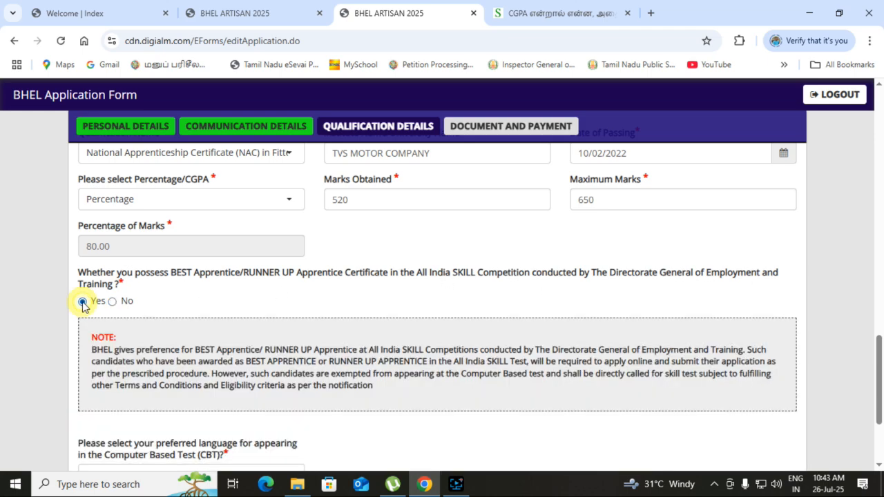
{"action": "scroll", "coordinate": [180, 329], "scroll_direction": "down", "scroll_amount": 3}
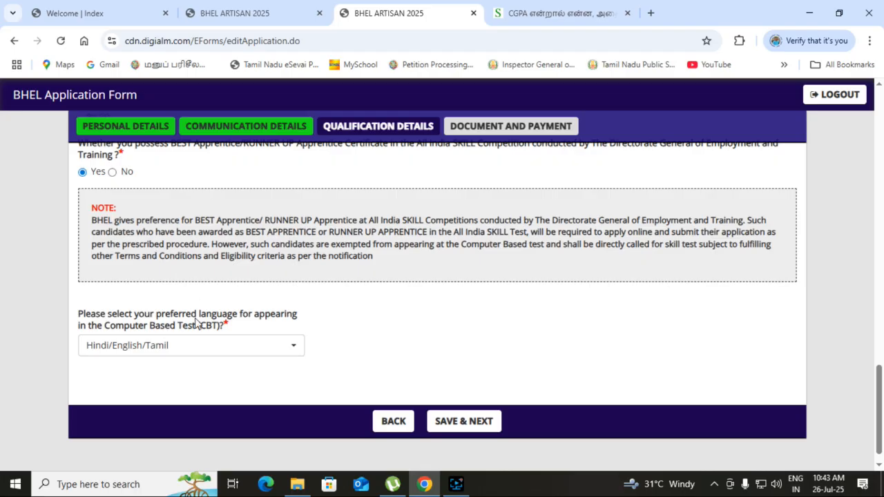
{"action": "scroll", "coordinate": [460, 262], "scroll_direction": "up", "scroll_amount": 1}
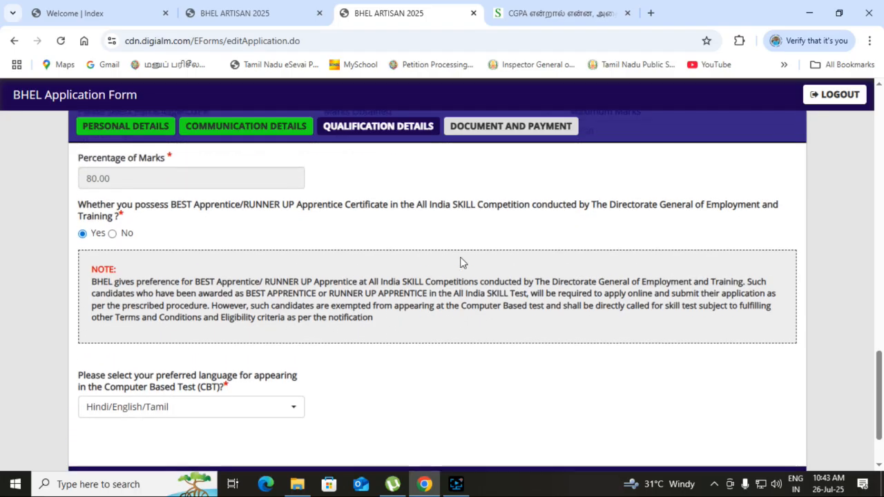
{"action": "scroll", "coordinate": [460, 270], "scroll_direction": "down", "scroll_amount": 1}
{"action": "scroll", "coordinate": [459, 274], "scroll_direction": "up", "scroll_amount": 1}
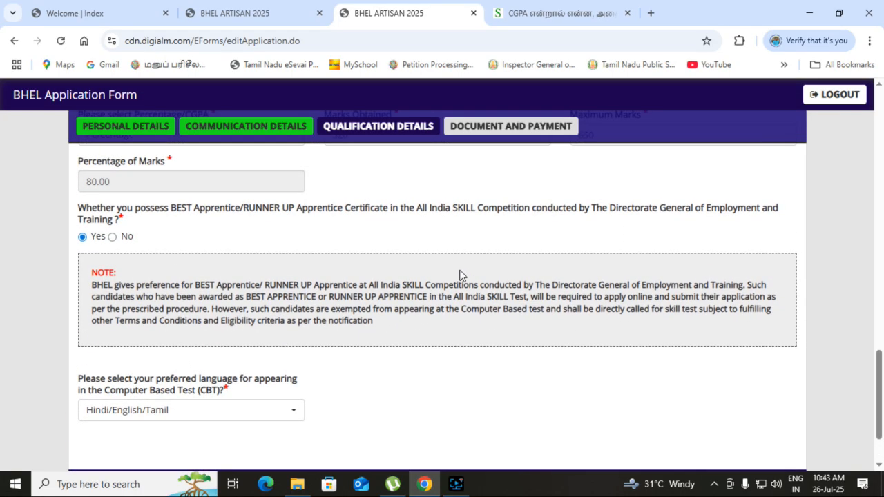
{"action": "scroll", "coordinate": [330, 292], "scroll_direction": "up", "scroll_amount": 1}
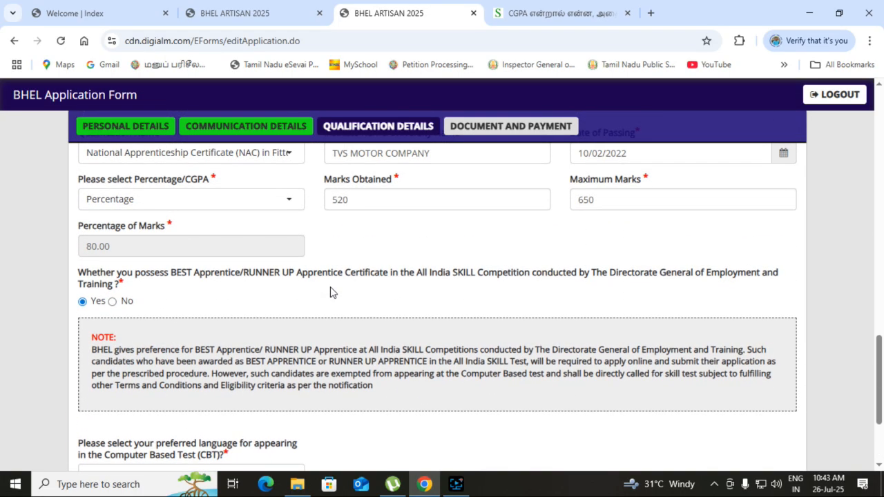
{"action": "left_click", "coordinate": [112, 301]}
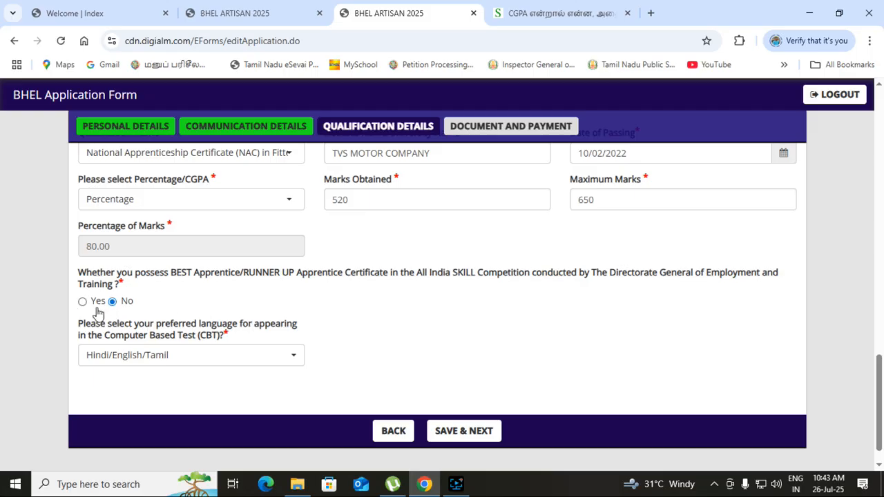
Step: Select Hindi/English/Tamil as the preferred language for the Computer Based Test
{"action": "scroll", "coordinate": [132, 314], "scroll_direction": "down", "scroll_amount": 1}
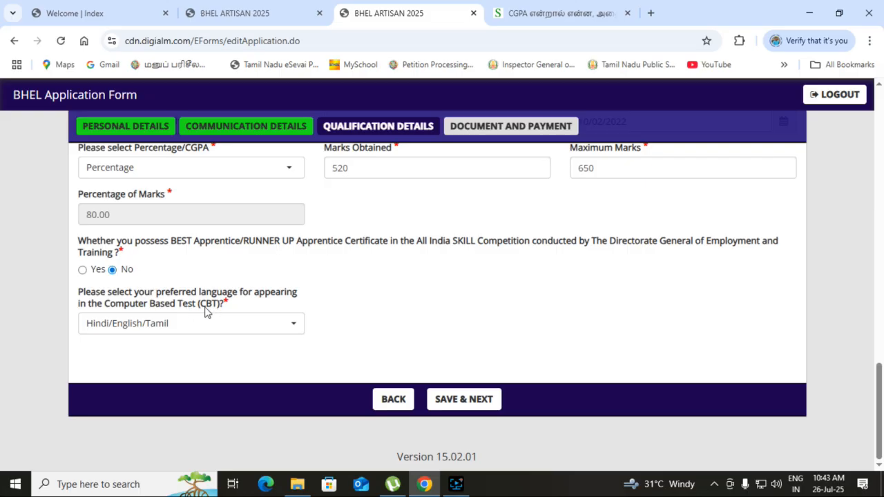
{"action": "left_click", "coordinate": [267, 329]}
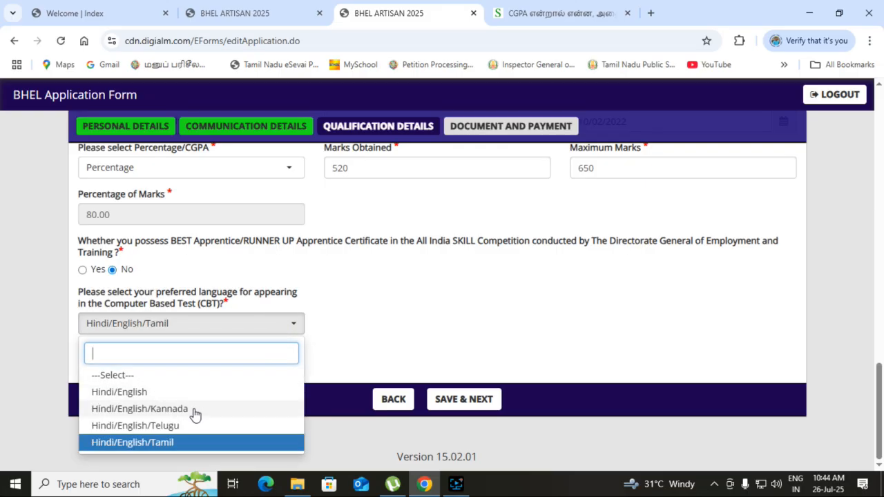
{"action": "left_click", "coordinate": [153, 443]}
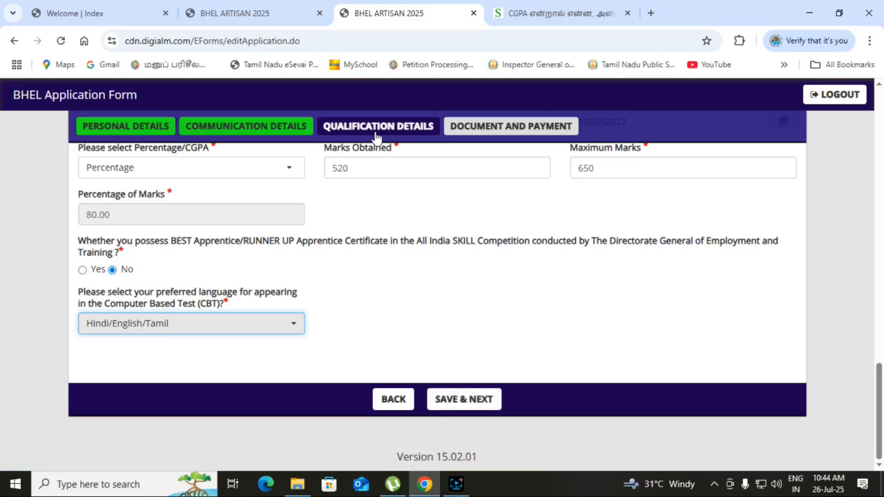
Step: Open the Document and Payment section and check the requirements for the passport size photo and scanned signature
{"action": "left_click", "coordinate": [411, 127]}
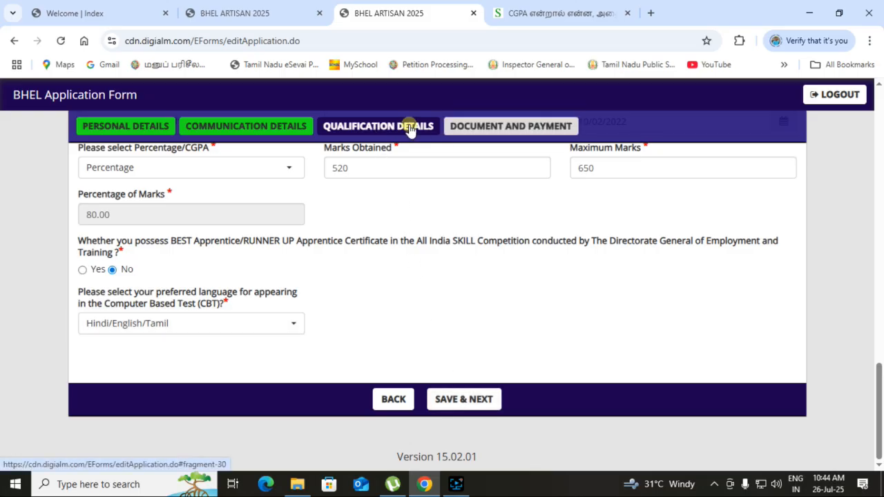
{"action": "left_click", "coordinate": [492, 130]}
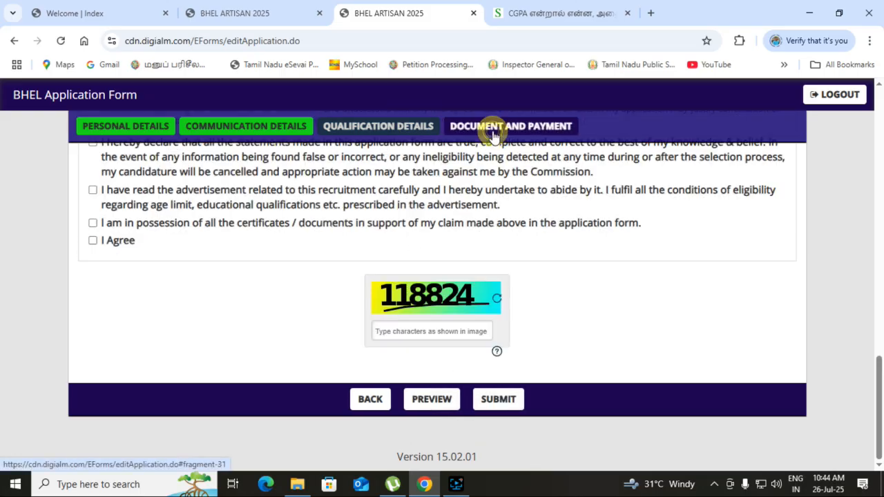
{"action": "scroll", "coordinate": [517, 221], "scroll_direction": "up", "scroll_amount": 8}
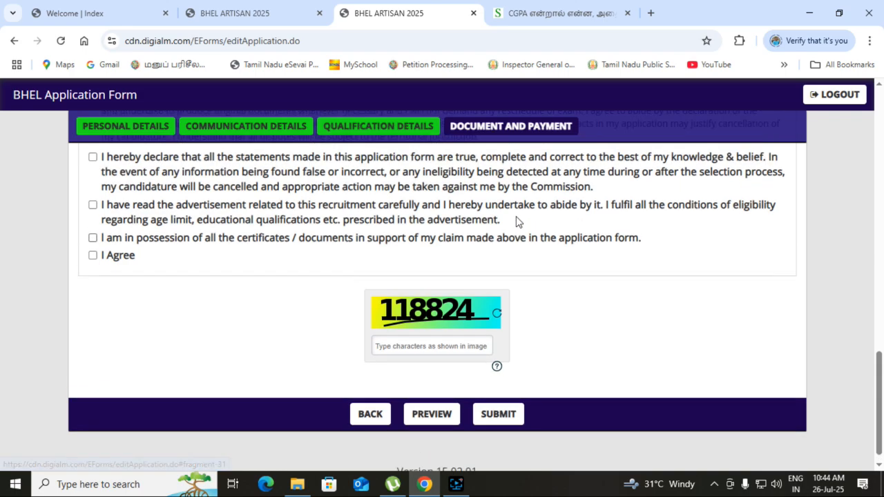
{"action": "scroll", "coordinate": [517, 234], "scroll_direction": "up", "scroll_amount": 4}
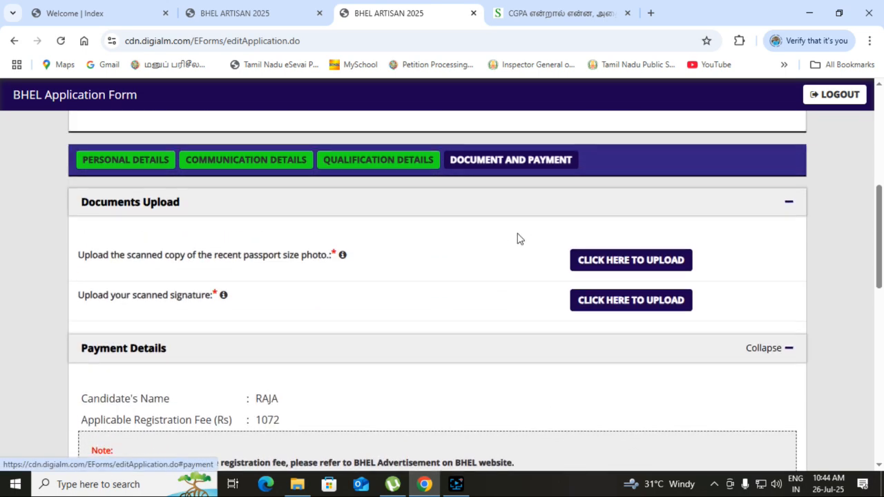
{"action": "scroll", "coordinate": [498, 249], "scroll_direction": "down", "scroll_amount": 2}
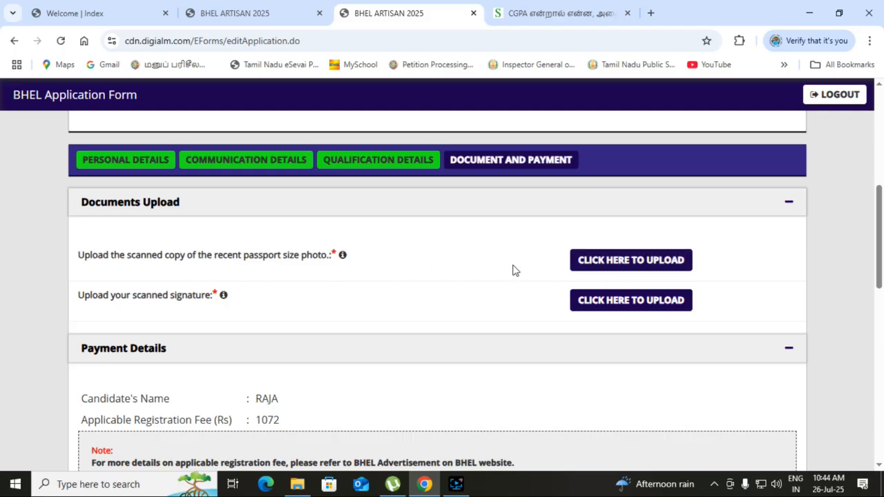
{"action": "mouse_move", "coordinate": [343, 258]}
{"action": "mouse_move", "coordinate": [223, 298]}
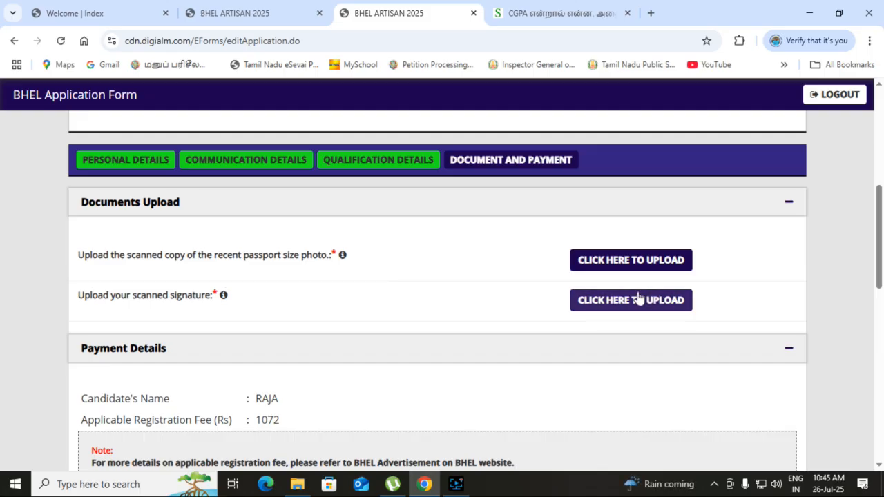
Step: Check the passport photo upload instructions and file browser, closing both without uploading a file
{"action": "left_click", "coordinate": [620, 269]}
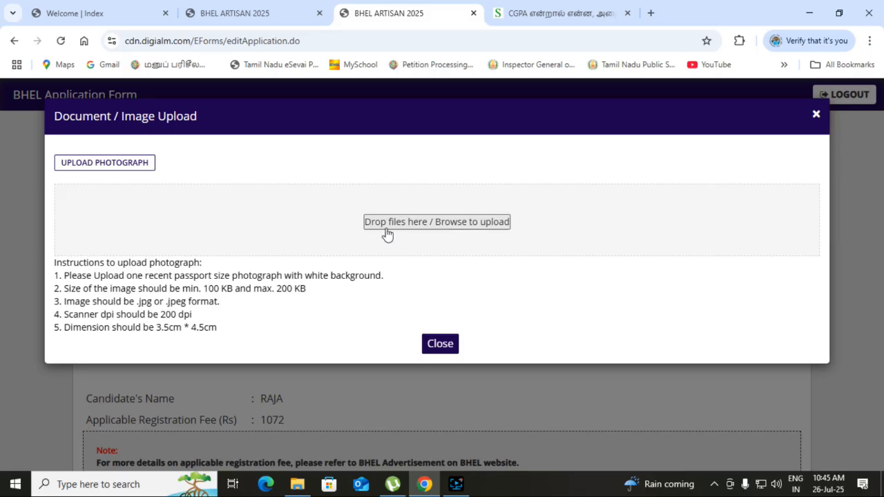
{"action": "left_click", "coordinate": [455, 224]}
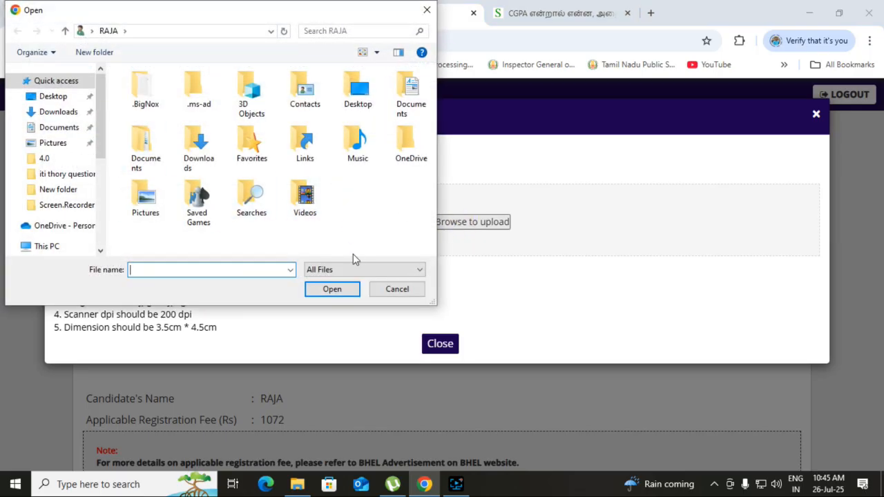
{"action": "left_click", "coordinate": [426, 13]}
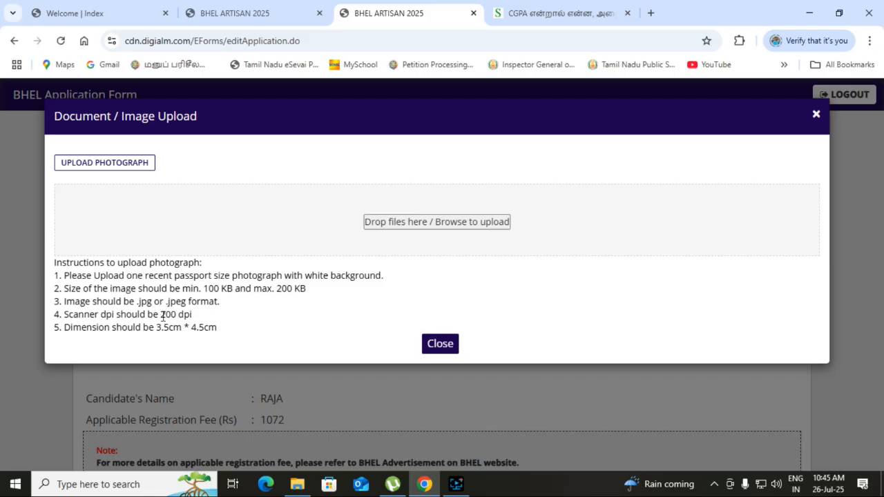
{"action": "left_click", "coordinate": [446, 343]}
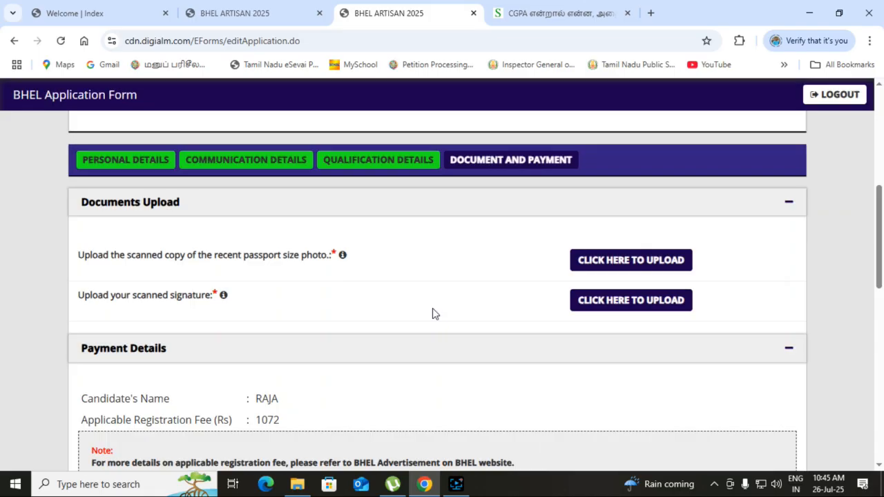
Step: Review the applicable registration fee in the payment details and choose Online as the payment mode
{"action": "scroll", "coordinate": [537, 316], "scroll_direction": "down", "scroll_amount": 1}
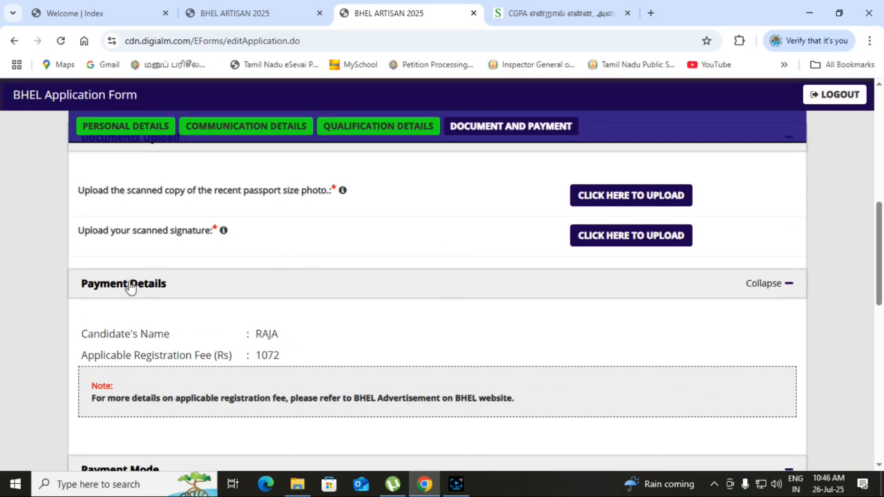
{"action": "scroll", "coordinate": [138, 294], "scroll_direction": "down", "scroll_amount": 1}
{"action": "scroll", "coordinate": [154, 290], "scroll_direction": "down", "scroll_amount": 1}
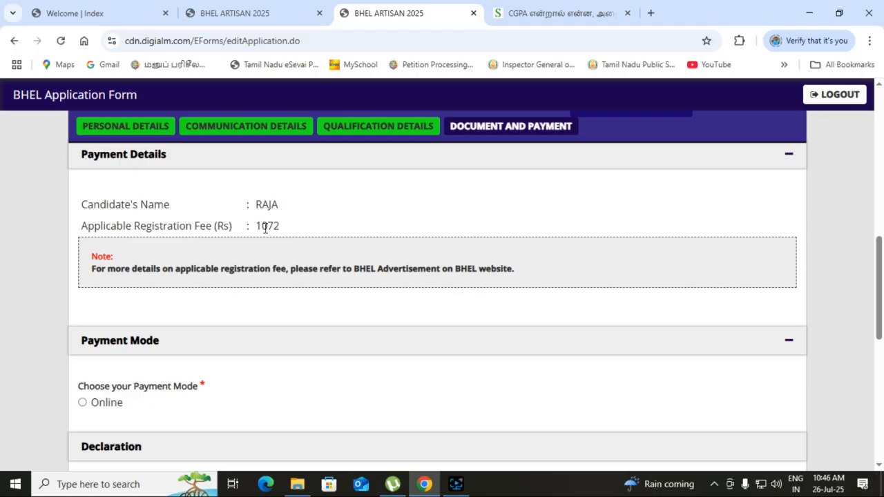
{"action": "scroll", "coordinate": [281, 228], "scroll_direction": "down", "scroll_amount": 1}
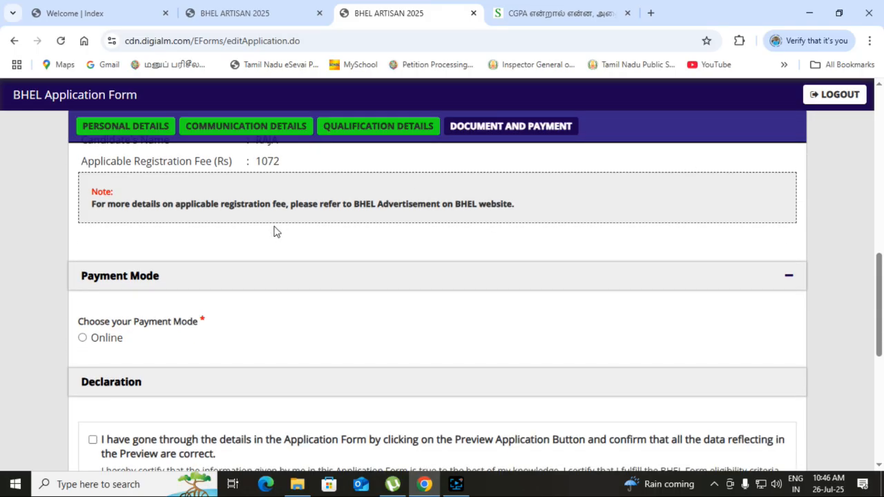
{"action": "scroll", "coordinate": [269, 229], "scroll_direction": "down", "scroll_amount": 1}
{"action": "left_click", "coordinate": [84, 273]}
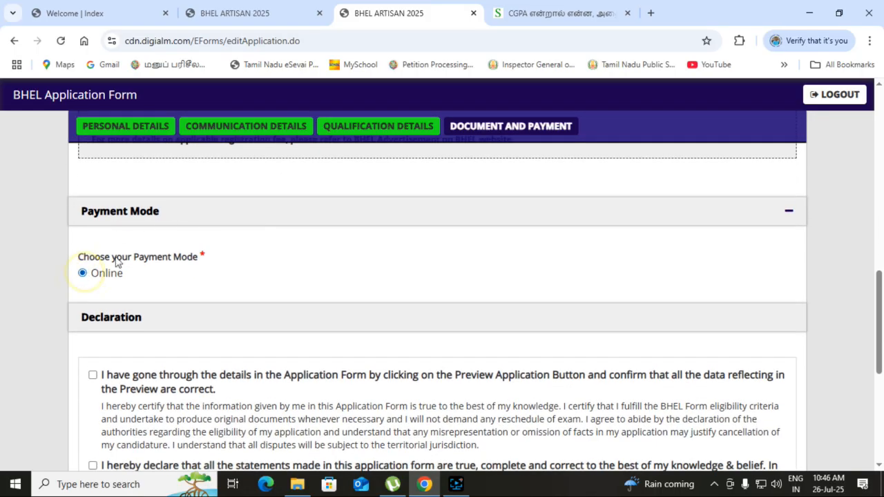
Step: Accept all five declaration statements, from the preview confirmation through to I Agree
{"action": "scroll", "coordinate": [165, 233], "scroll_direction": "down", "scroll_amount": 2}
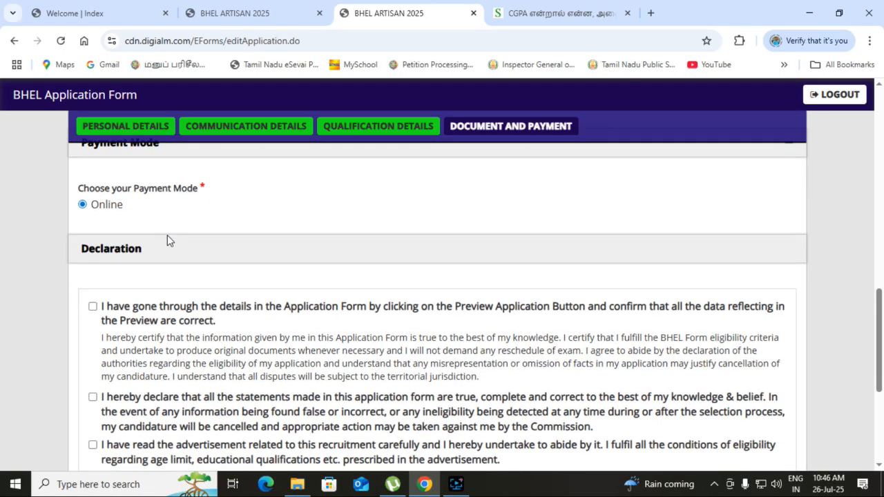
{"action": "scroll", "coordinate": [612, 335], "scroll_direction": "down", "scroll_amount": 1}
{"action": "left_click", "coordinate": [93, 181]}
{"action": "left_click", "coordinate": [92, 271]}
{"action": "left_click", "coordinate": [92, 320]}
{"action": "left_click", "coordinate": [93, 352]}
{"action": "left_click", "coordinate": [93, 369]}
{"action": "scroll", "coordinate": [293, 345], "scroll_direction": "down", "scroll_amount": 1}
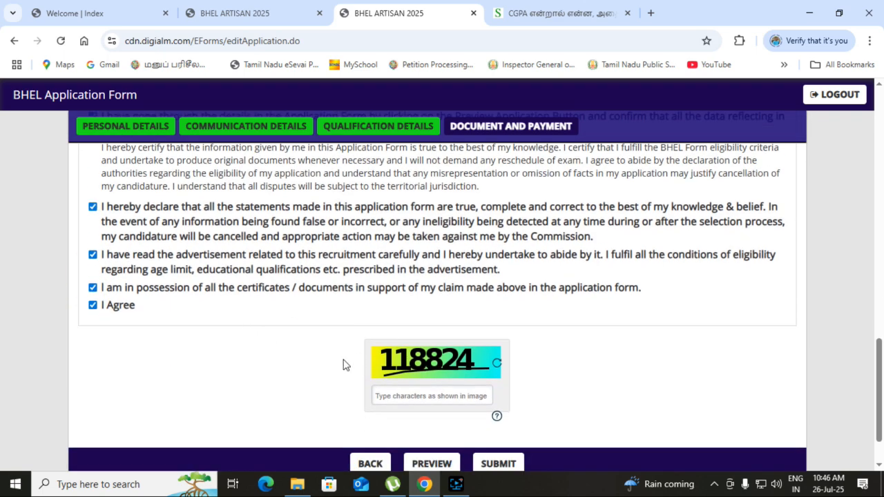
Step: Preview the completed application, check the entered details across its sections, and close the preview
{"action": "scroll", "coordinate": [428, 395], "scroll_direction": "down", "scroll_amount": 1}
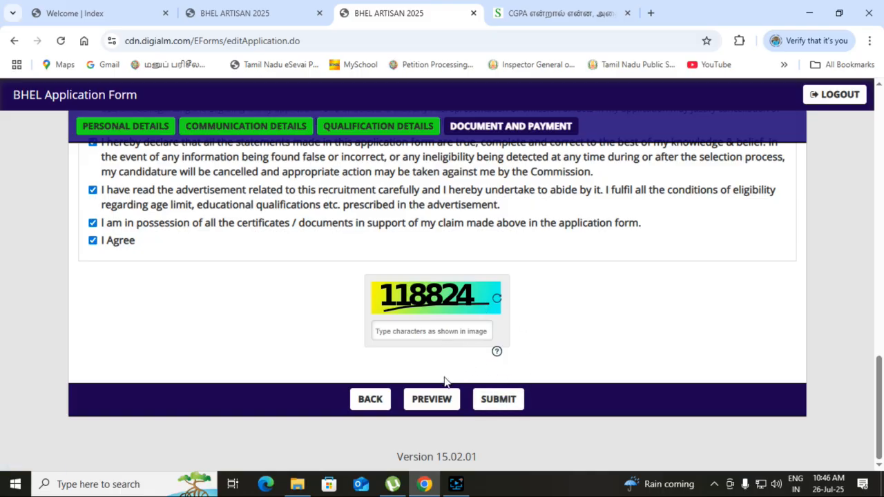
{"action": "left_click", "coordinate": [440, 406]}
{"action": "scroll", "coordinate": [437, 391], "scroll_direction": "down", "scroll_amount": 6}
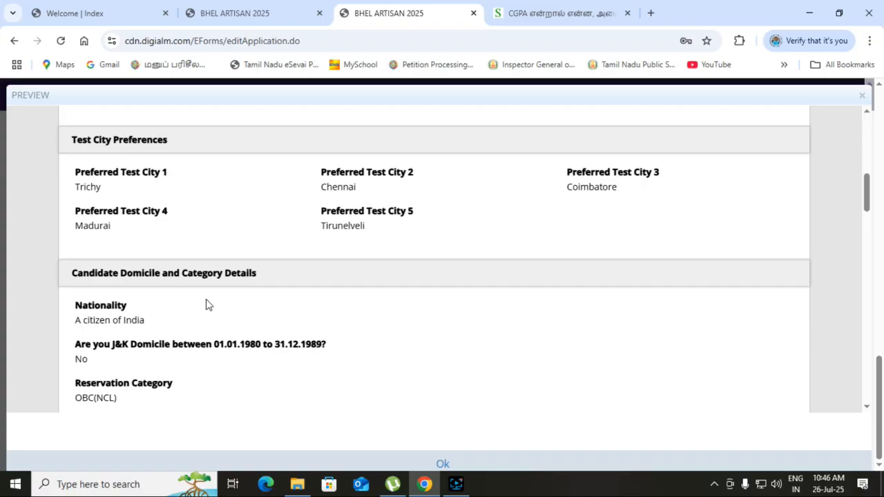
{"action": "scroll", "coordinate": [299, 259], "scroll_direction": "down", "scroll_amount": 2}
{"action": "scroll", "coordinate": [299, 259], "scroll_direction": "down", "scroll_amount": 7}
{"action": "scroll", "coordinate": [232, 297], "scroll_direction": "down", "scroll_amount": 5}
{"action": "scroll", "coordinate": [237, 299], "scroll_direction": "up", "scroll_amount": 7}
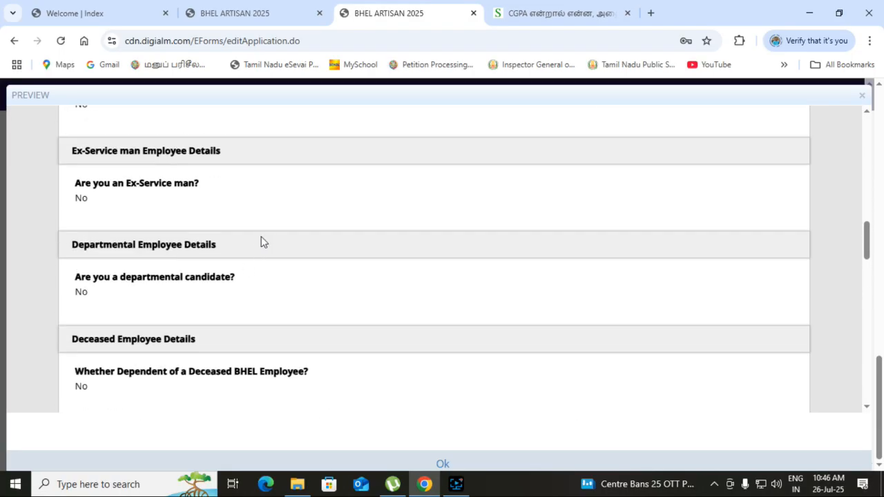
{"action": "scroll", "coordinate": [261, 241], "scroll_direction": "up", "scroll_amount": 3}
{"action": "left_click", "coordinate": [442, 464]}
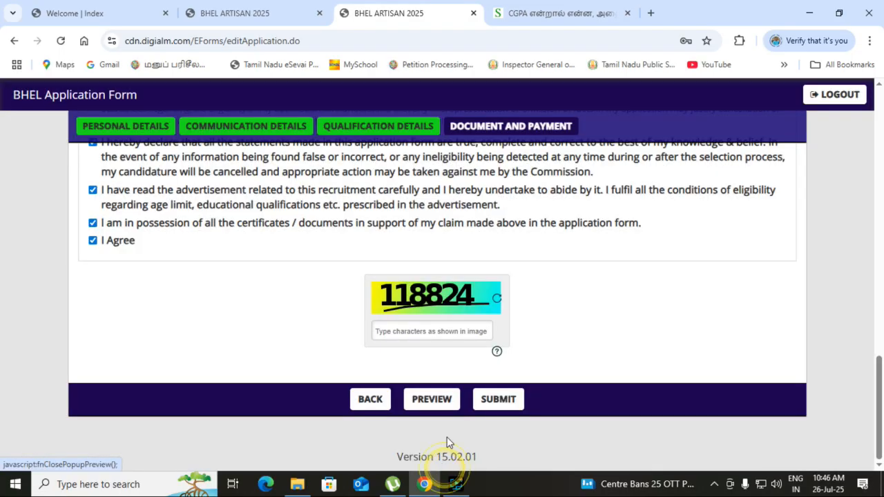